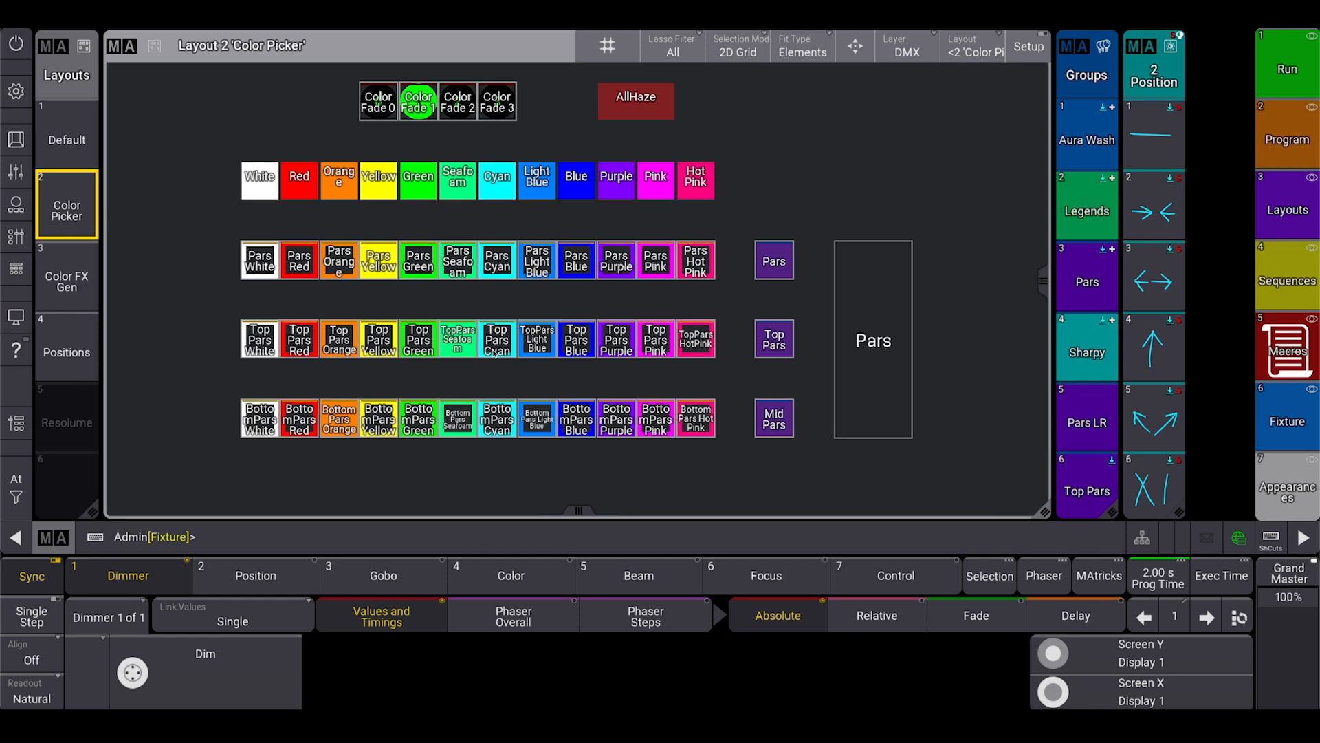
# Display the fixture sheet at the Resolume fixtures with wider IDType and CID columns.
pyautogui.scroll(1, 184, 320)
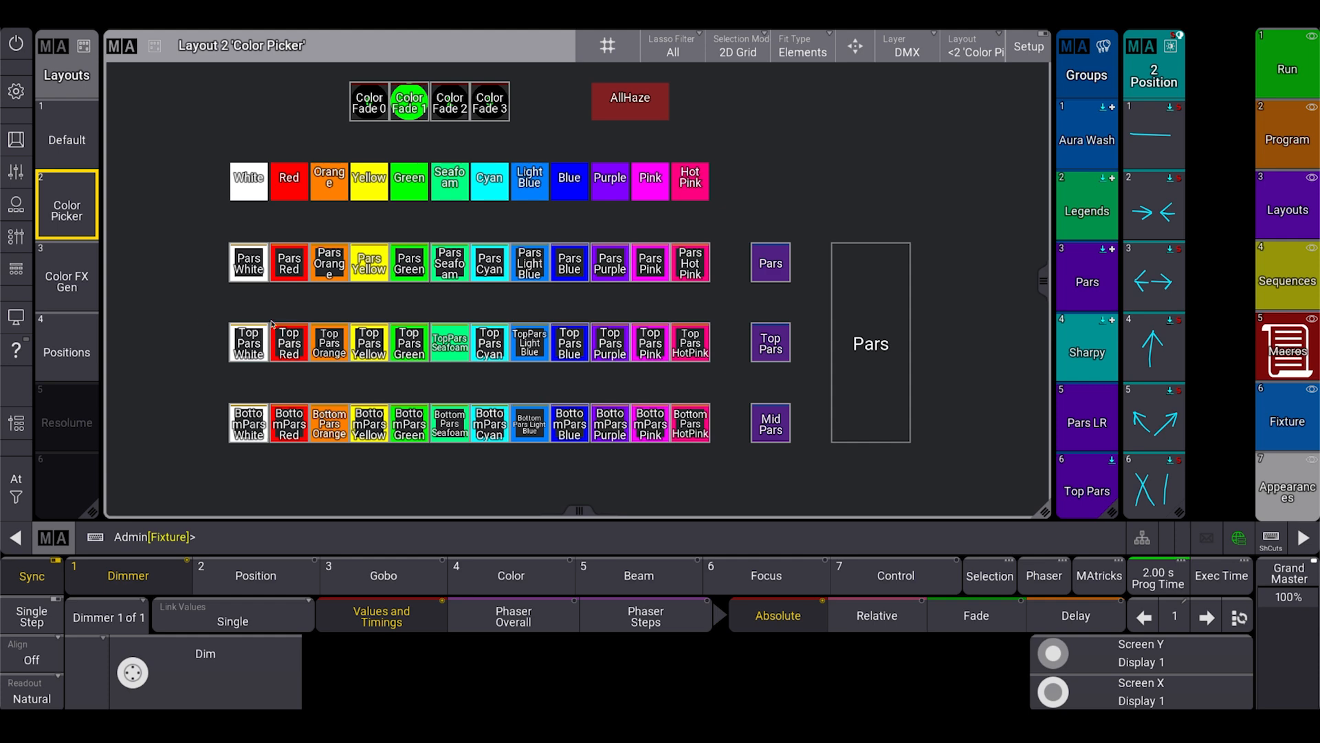
pyautogui.click(1270, 407)
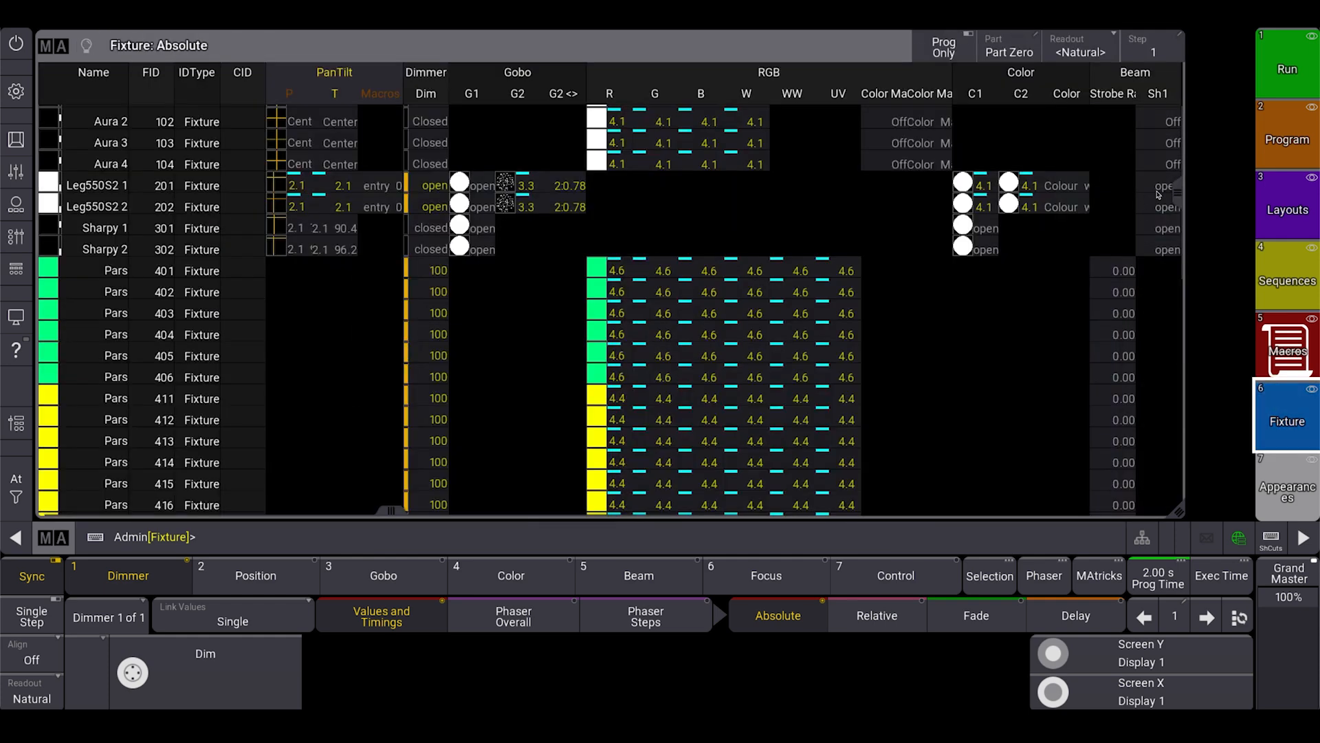
pyautogui.scroll(-5, 1177, 319)
pyautogui.scroll(-5, 1177, 319)
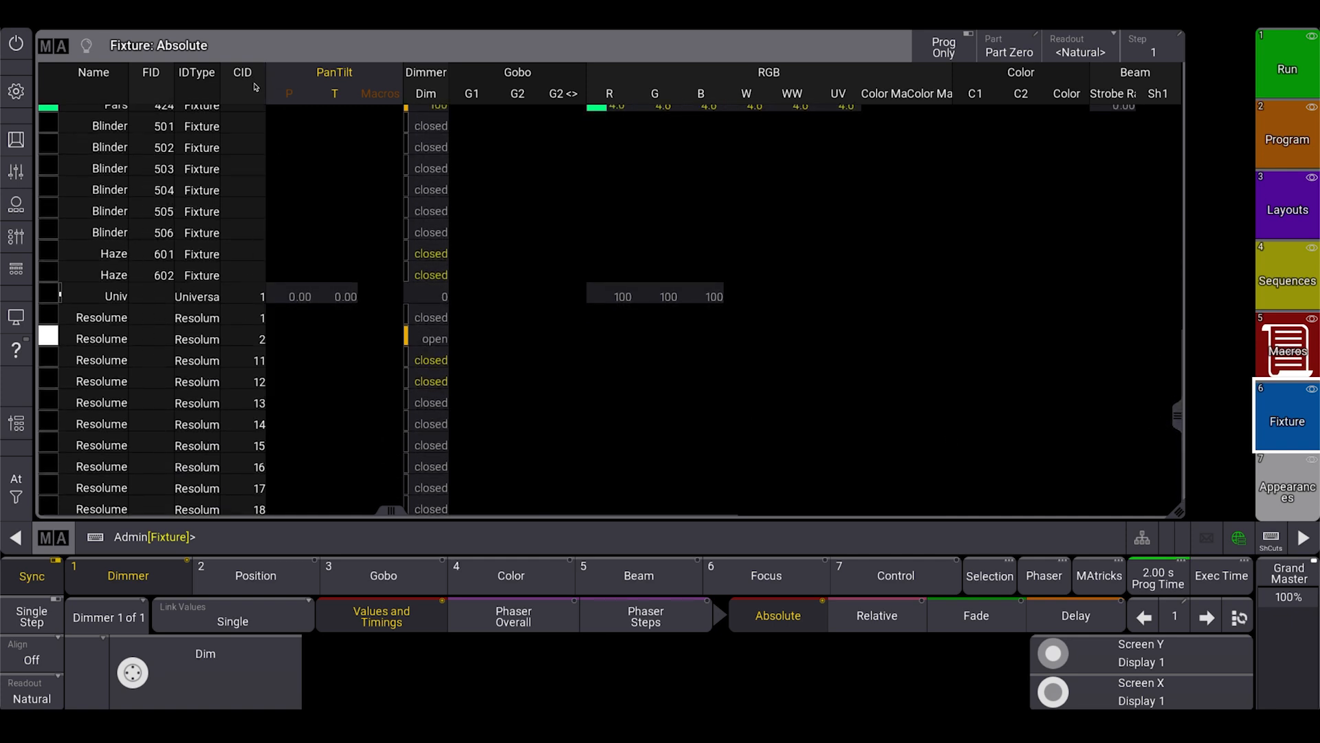
pyautogui.moveTo(259, 89)
pyautogui.mouseDown()
pyautogui.moveTo(294, 92)
pyautogui.moveTo(242, 96)
pyautogui.moveTo(268, 97)
pyautogui.mouseUp()
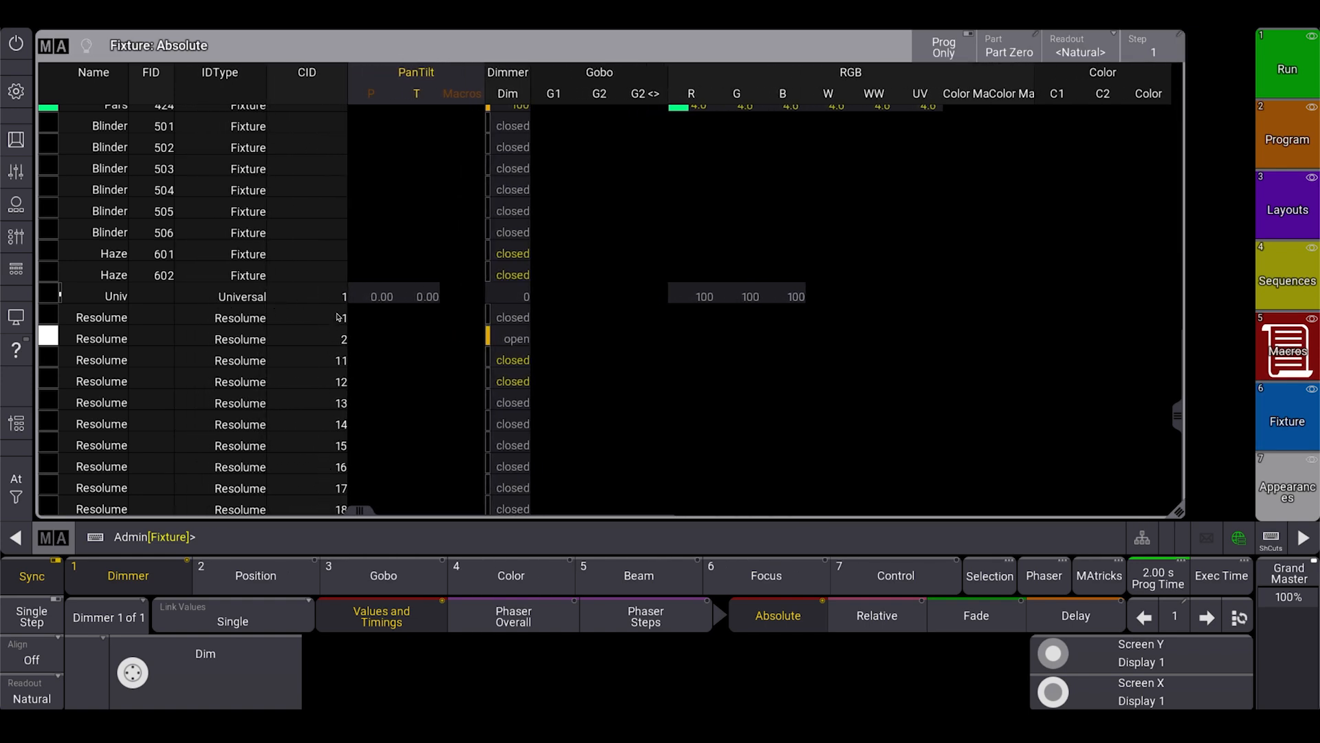
# Set Resolume as the default keyword of the command line.
pyautogui.click(32, 139)
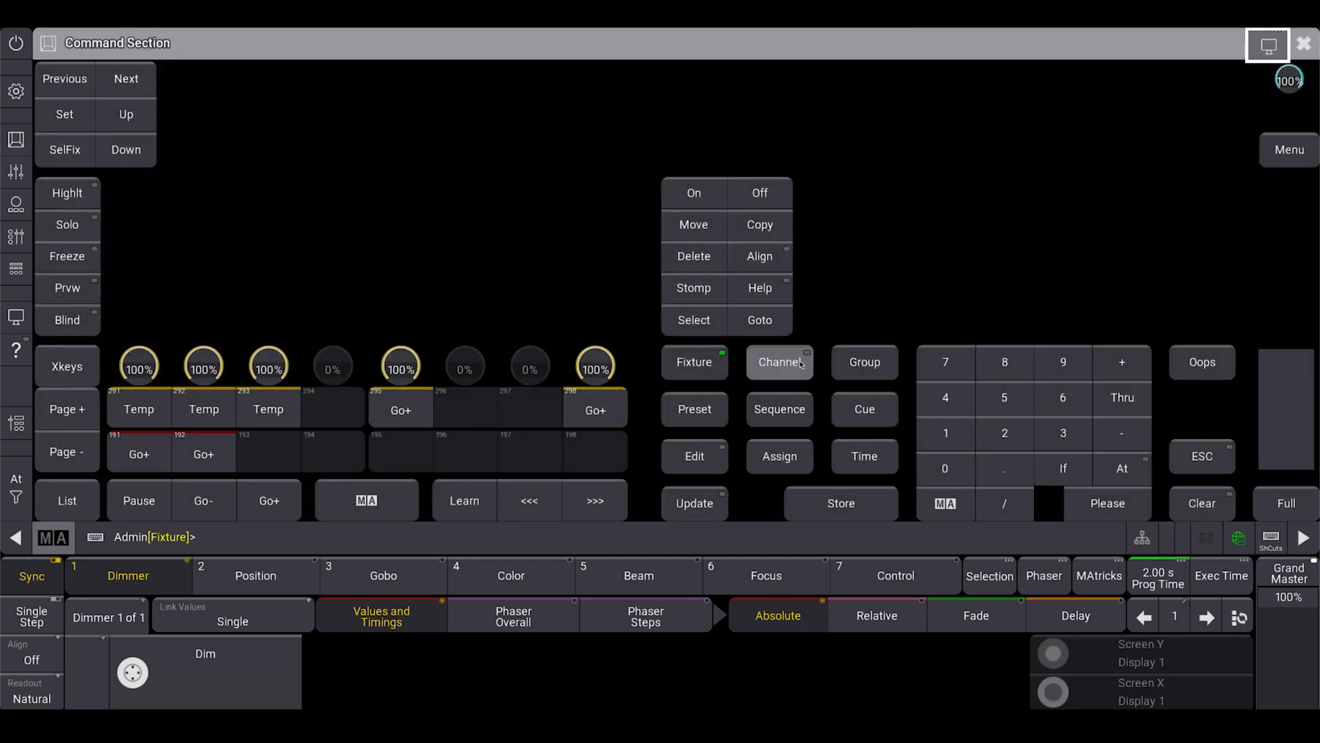
pyautogui.click(801, 365)
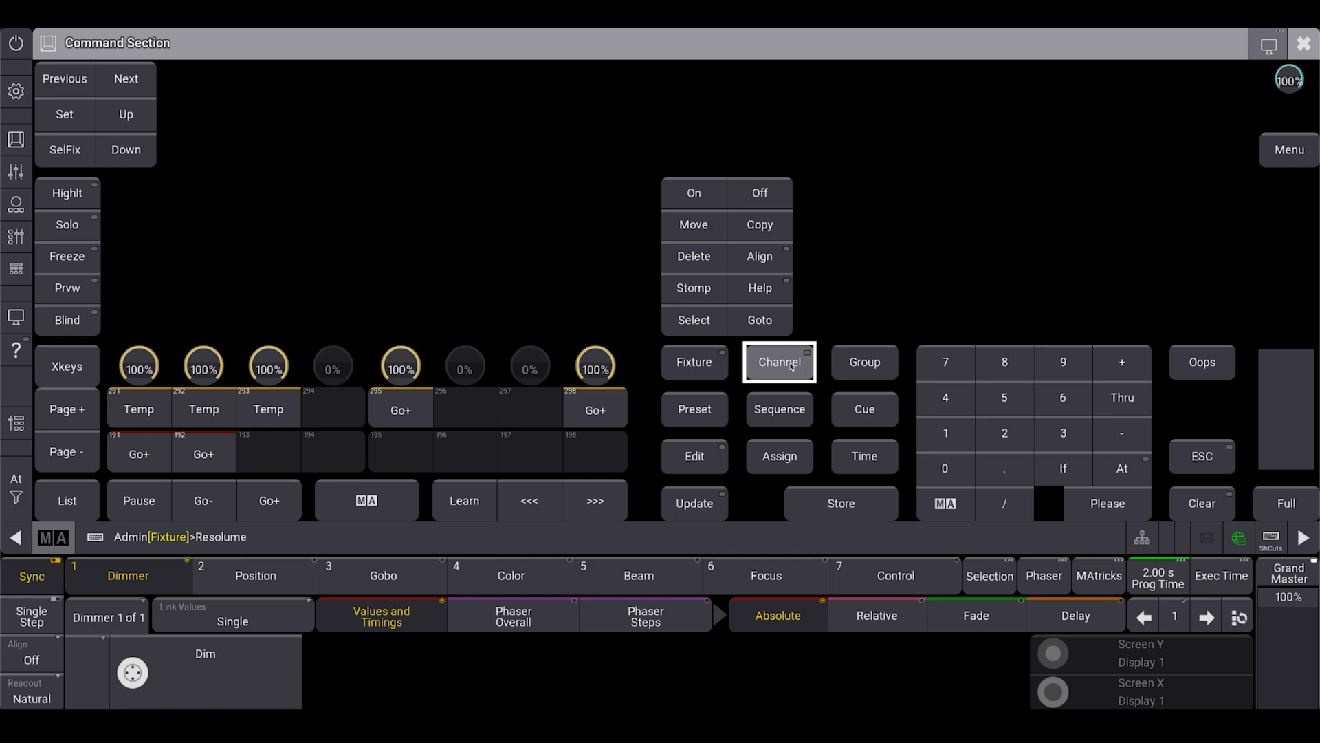
pyautogui.click(1108, 503)
# Select Resolume 1 through the command line and clear the selection.
pyautogui.click(284, 548)
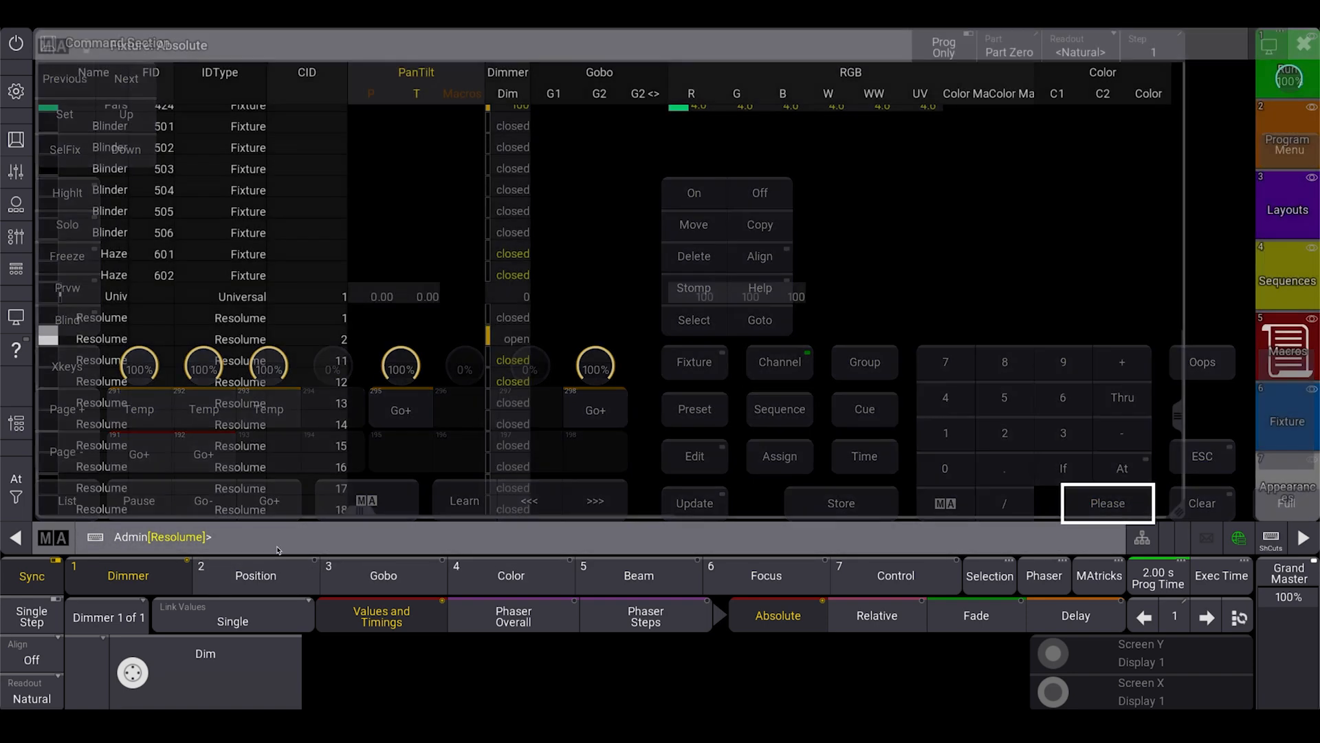
pyautogui.write('1')
pyautogui.press('Return')
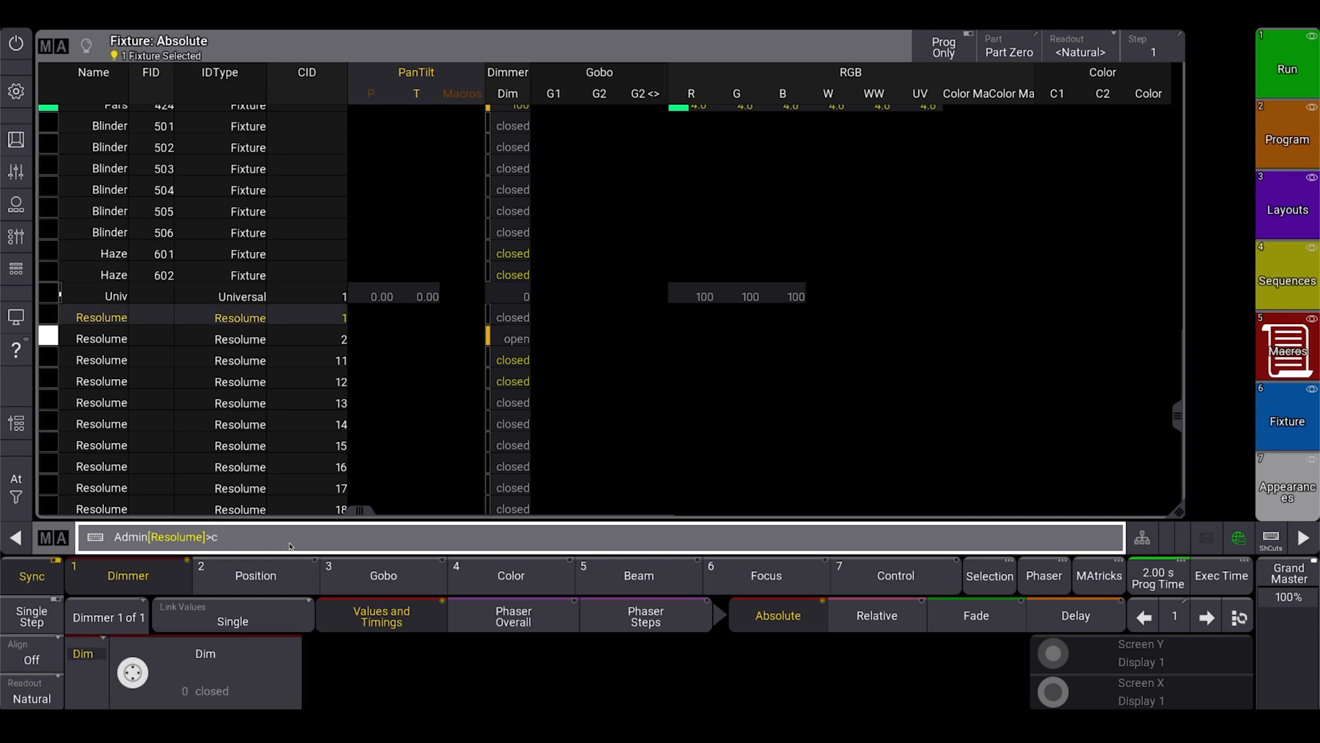
pyautogui.write('c')
pyautogui.press('Return')
# Try selecting Resolume 5 and Resolume 15 through the command line, clearing the selection at the end.
pyautogui.write('5')
pyautogui.press('Return')
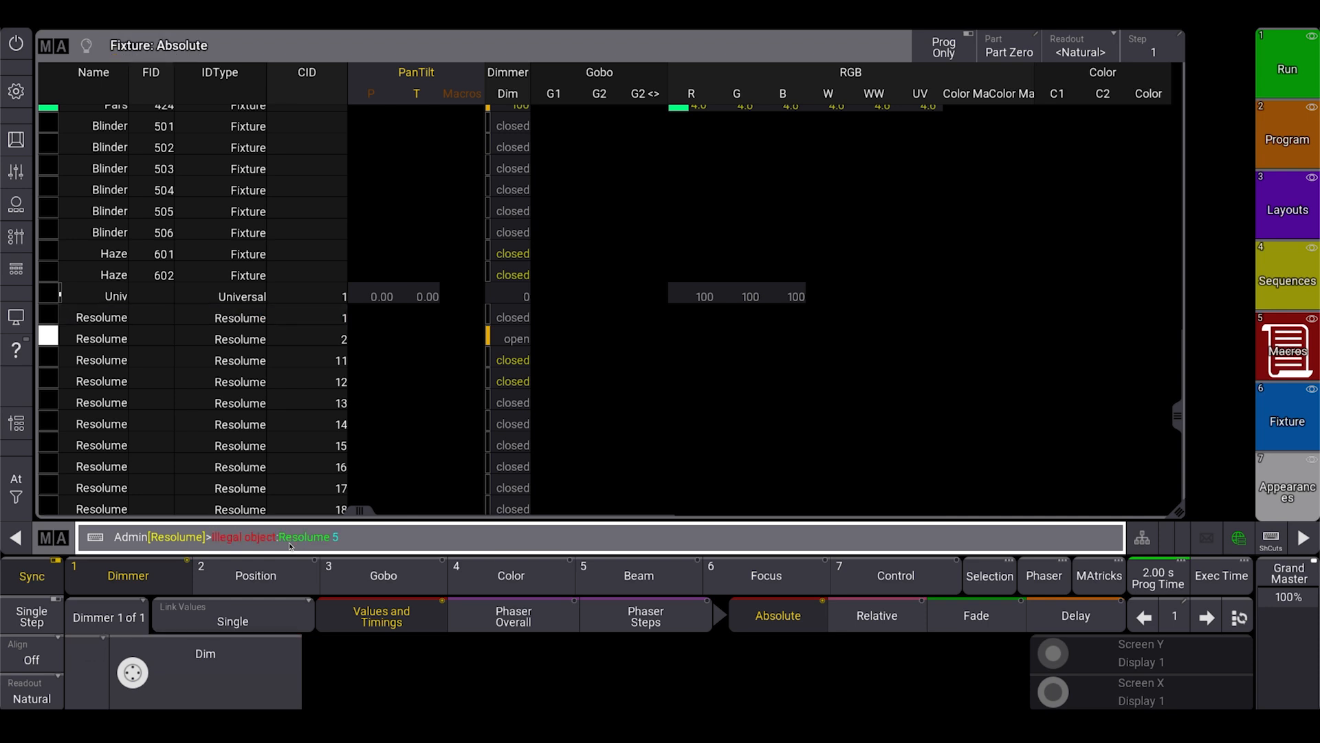
pyautogui.write('15')
pyautogui.press('Return')
pyautogui.write('c')
pyautogui.press('Return')
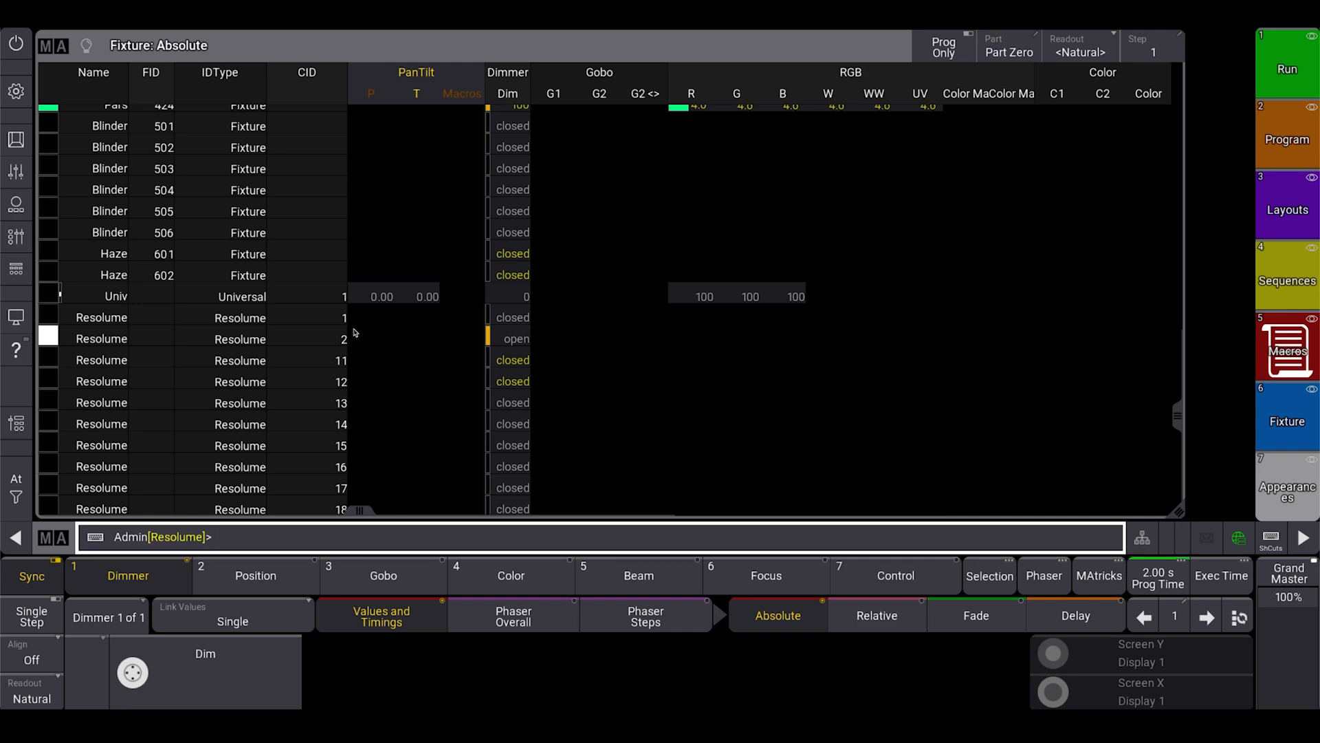
# Open the show's patch with the full set of columns and the split view enabled.
pyautogui.click(16, 90)
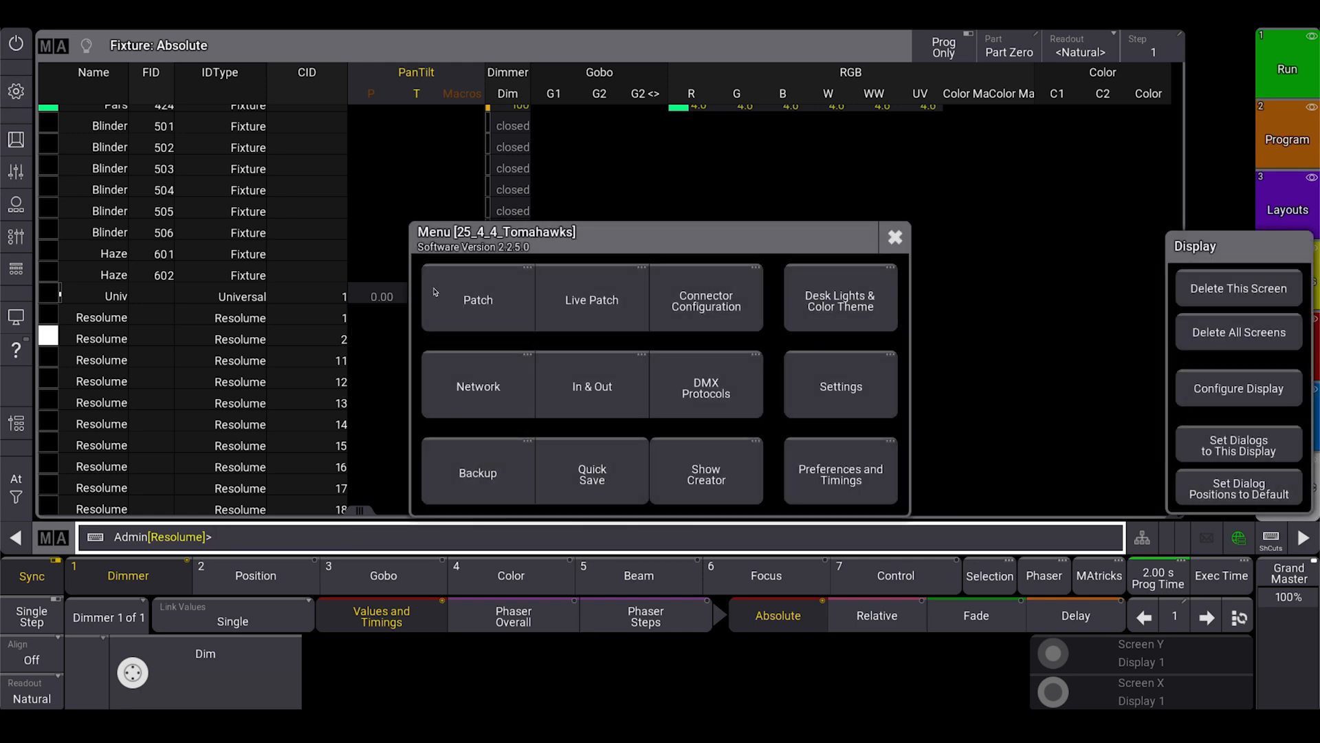
pyautogui.click(474, 309)
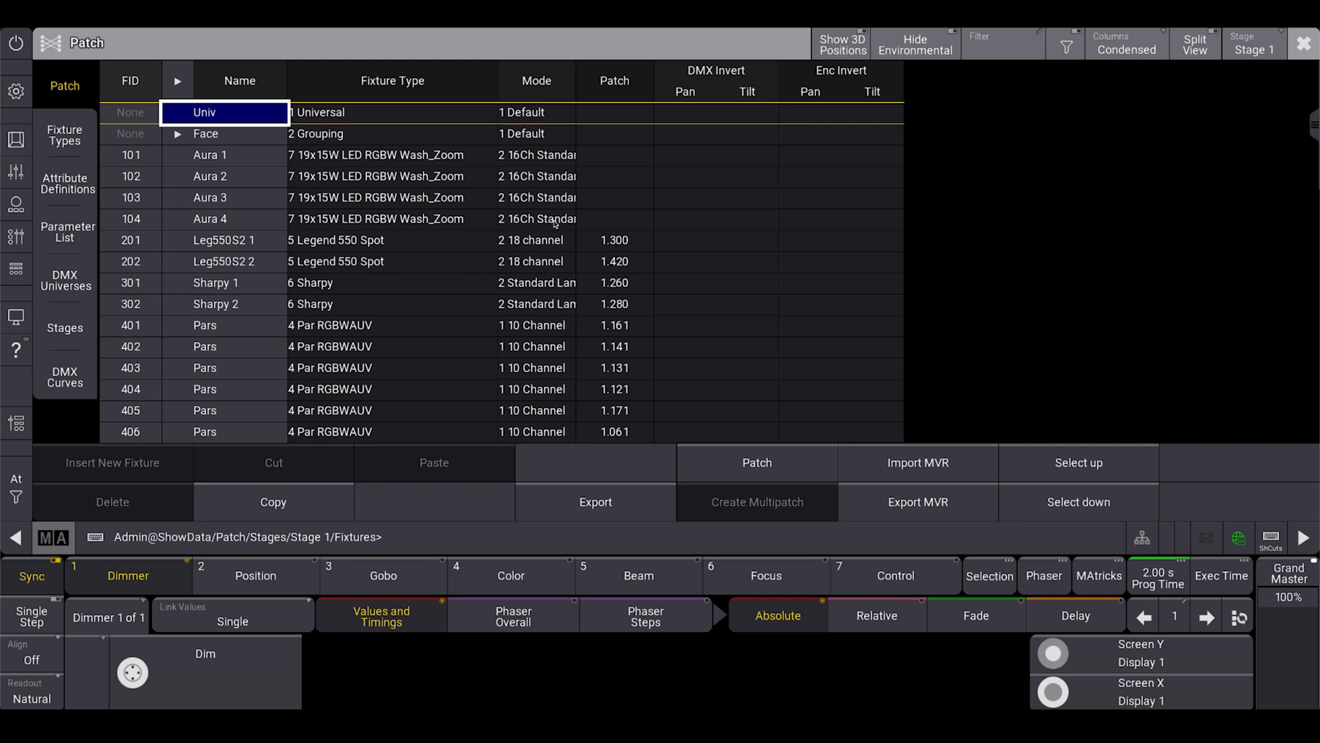
pyautogui.click(1112, 53)
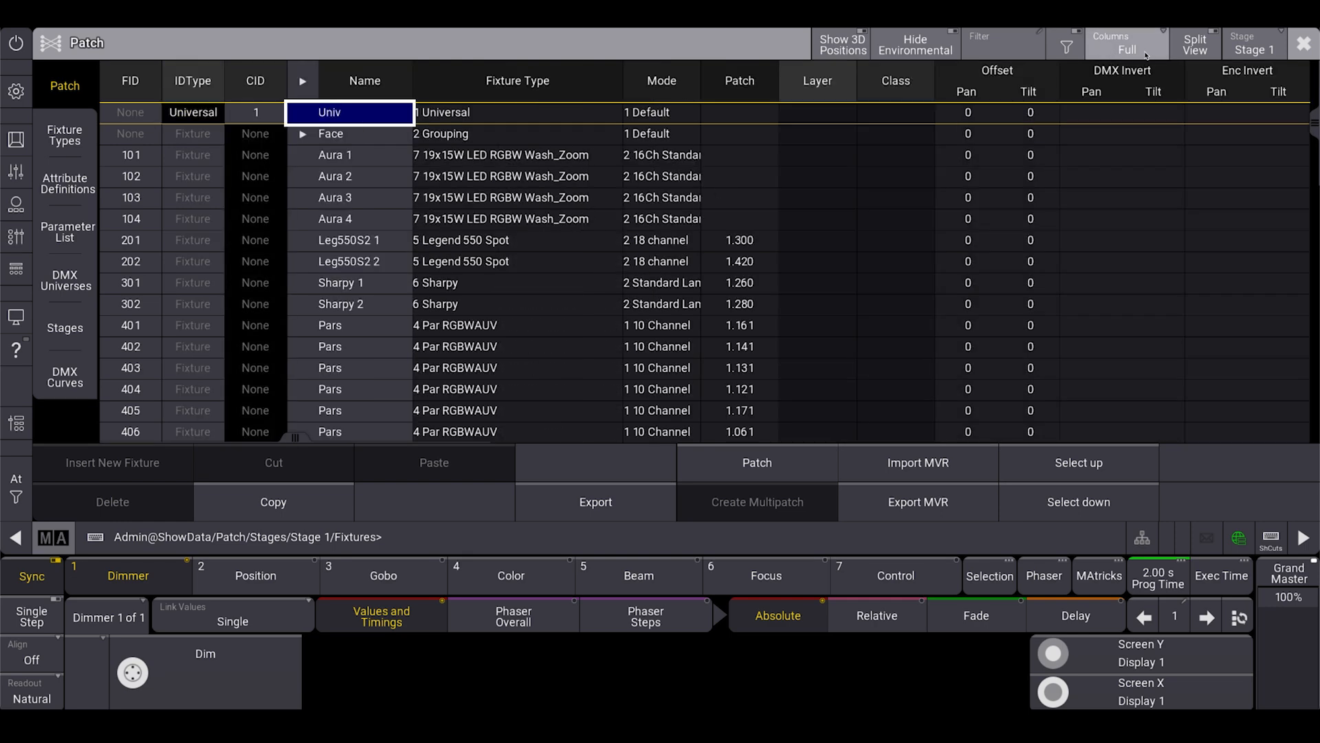
pyautogui.click(1195, 44)
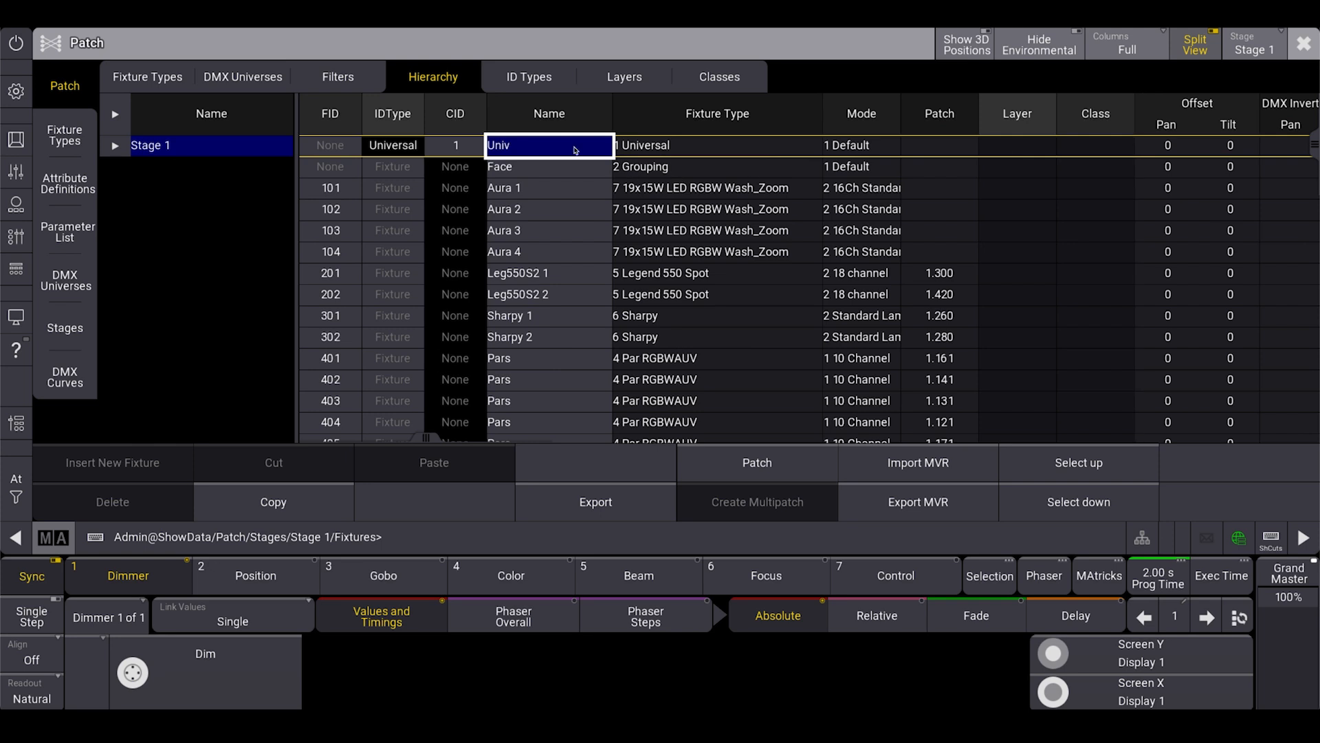
# List the patch by ID type and filter it to the Resolume fixtures.
pyautogui.click(534, 90)
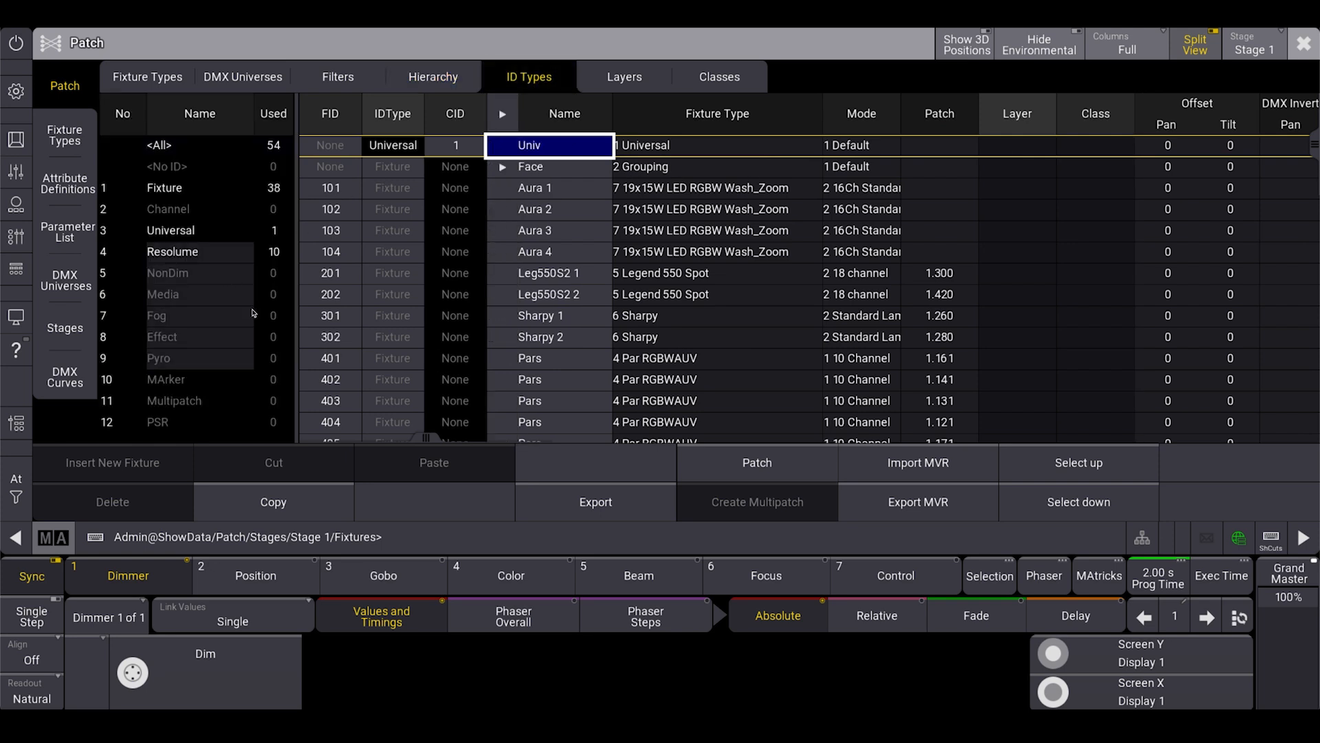
pyautogui.moveTo(190, 259); pyautogui.dragTo(196, 358)
pyautogui.click(197, 258)
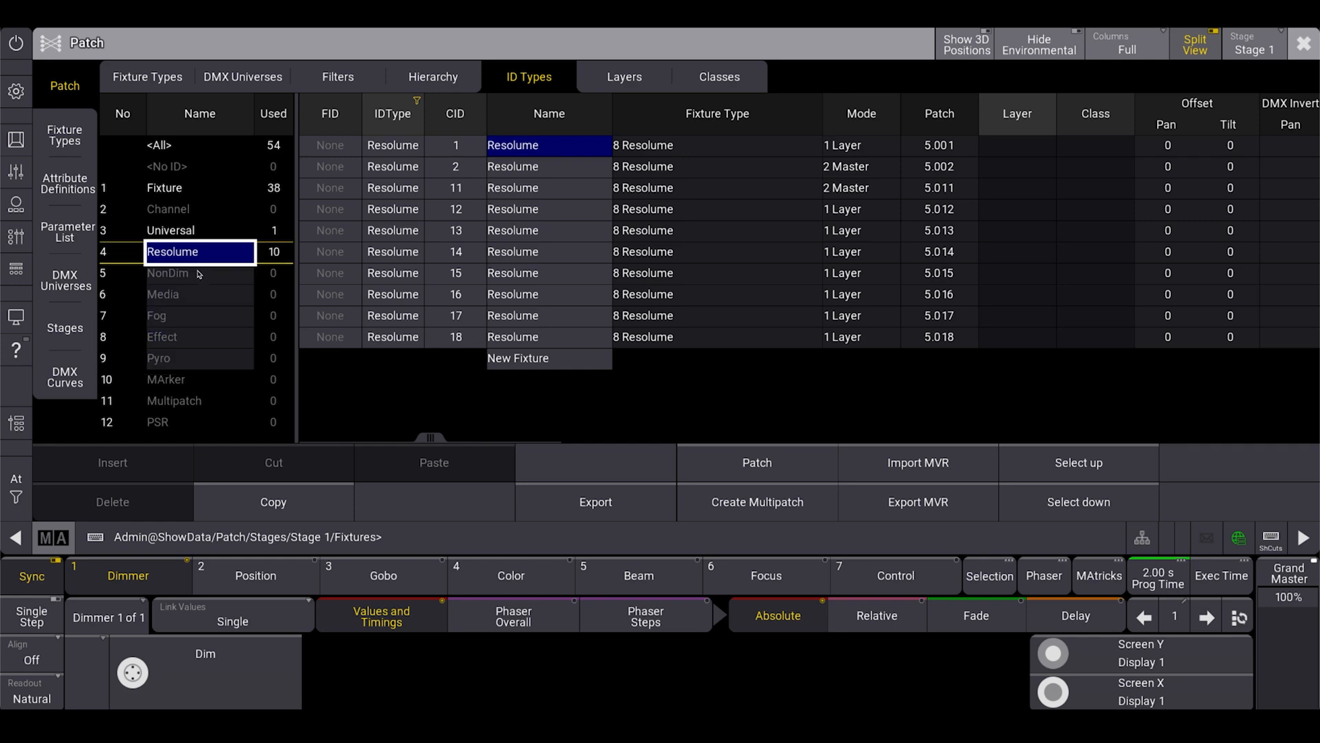
# Rename the NonDim ID type as Resolume2.
pyautogui.click(200, 279)
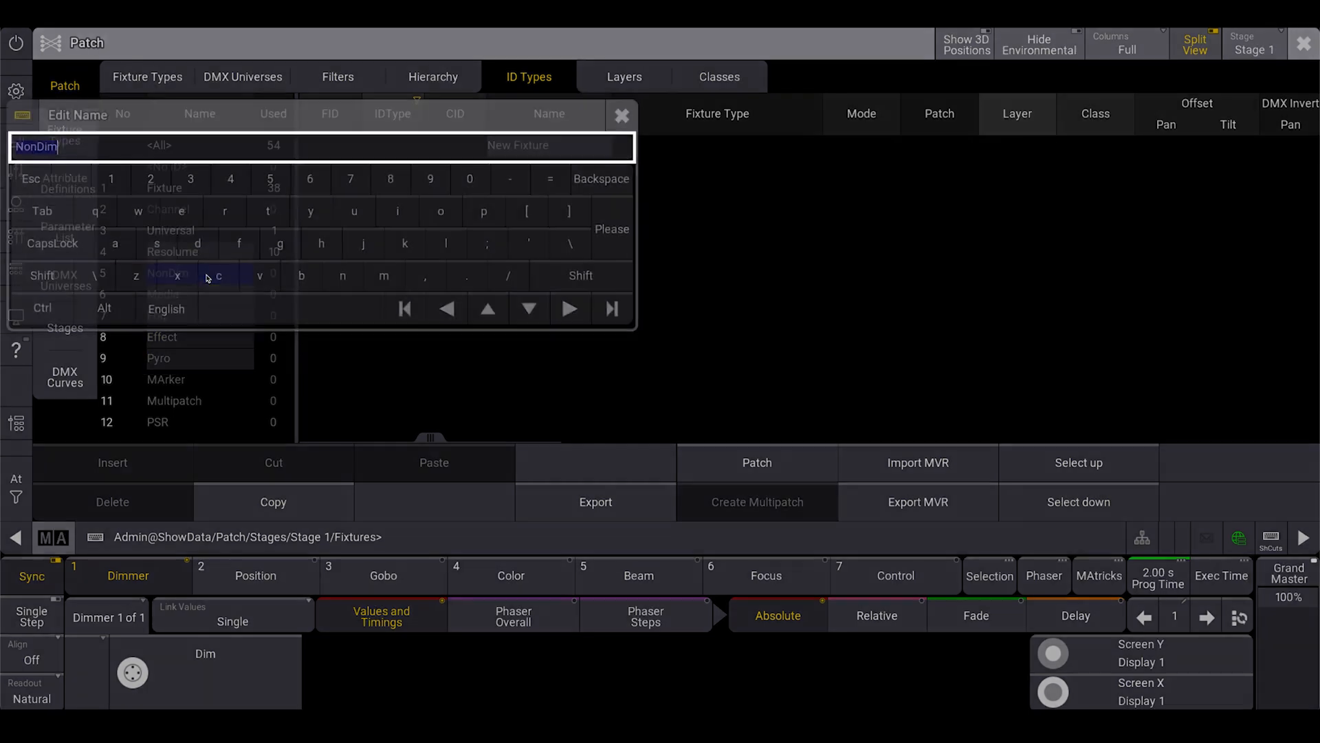
pyautogui.click(207, 278)
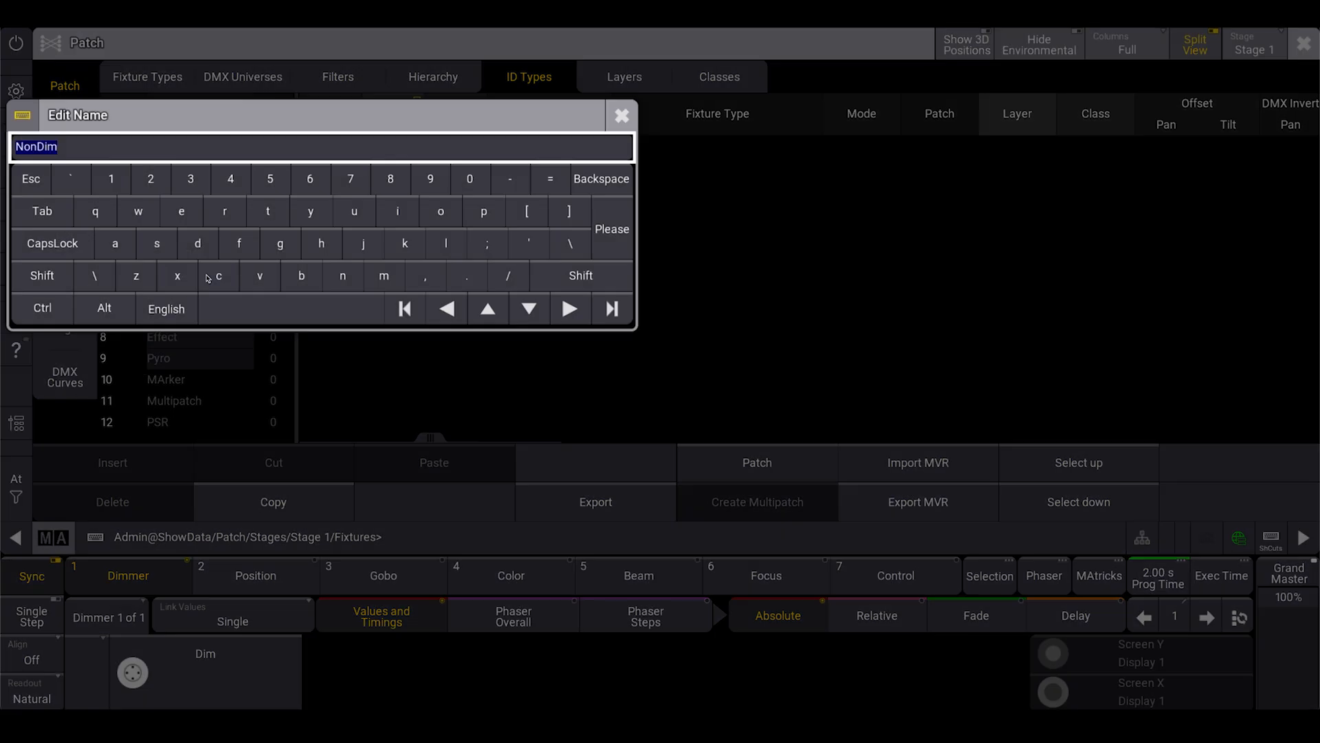
pyautogui.write('Resolume2')
pyautogui.press('Return')
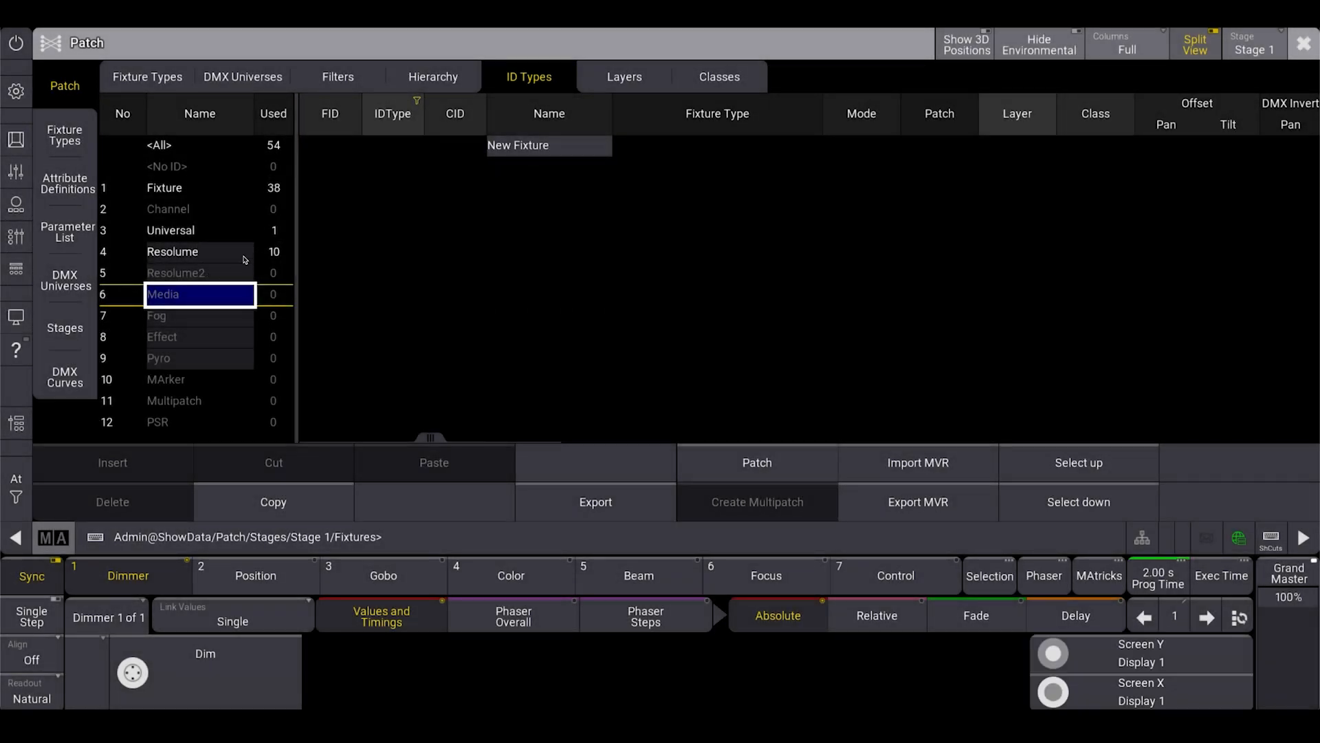
# Rename the Resolume2 ID type as HouseLight.
pyautogui.click(218, 270)
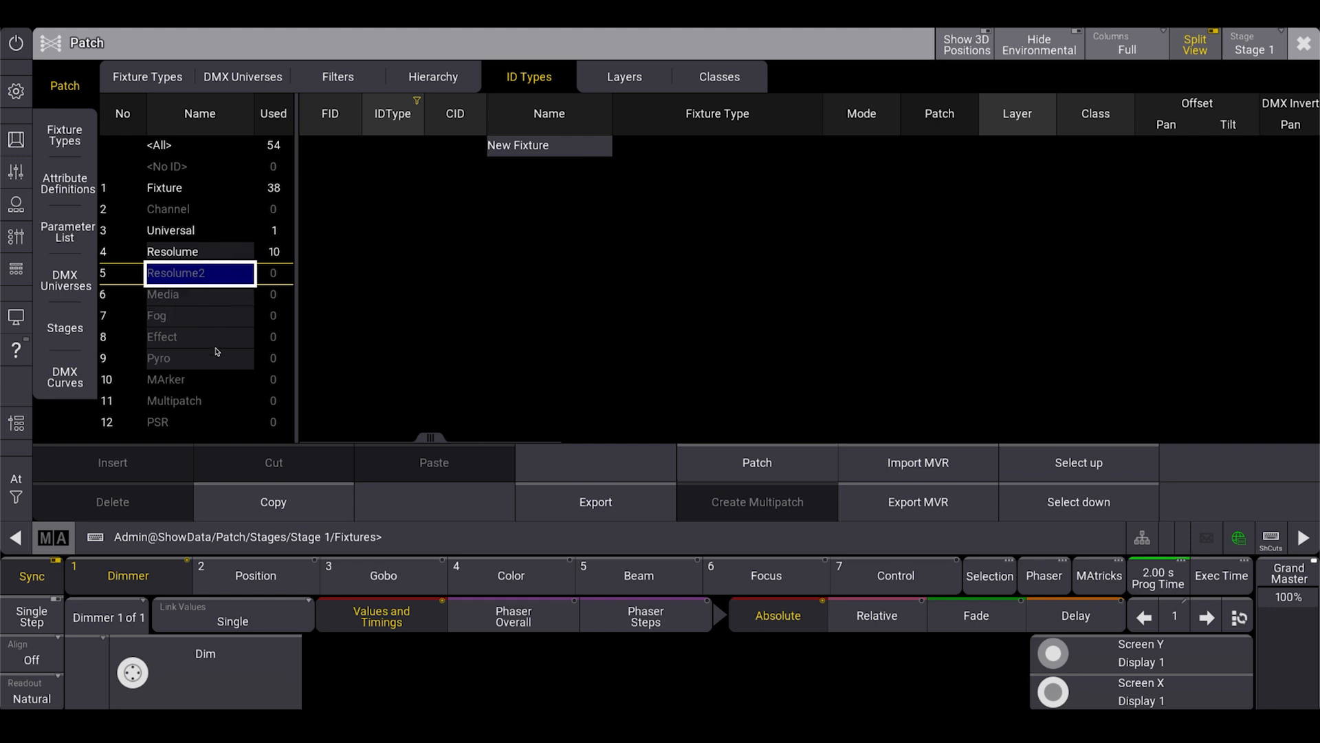
pyautogui.click(190, 279)
pyautogui.write('HouseLight')
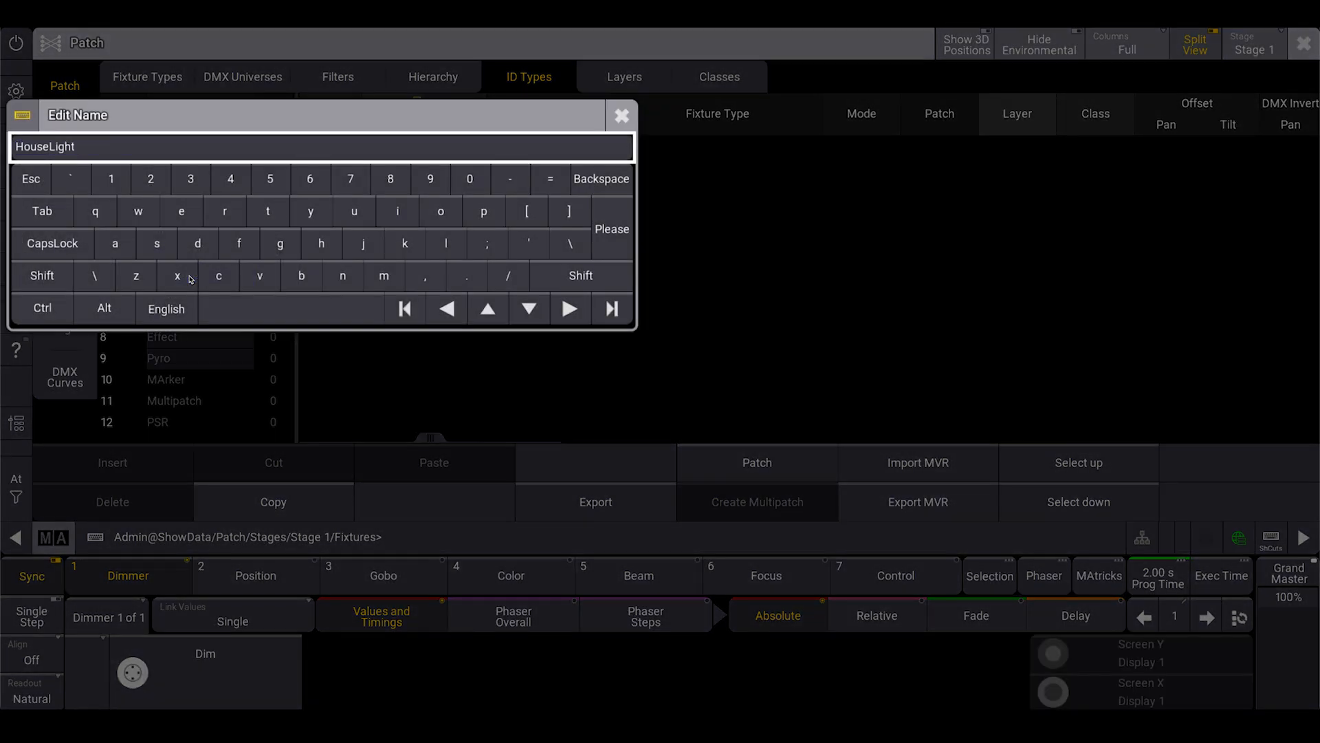
pyautogui.press('Return')
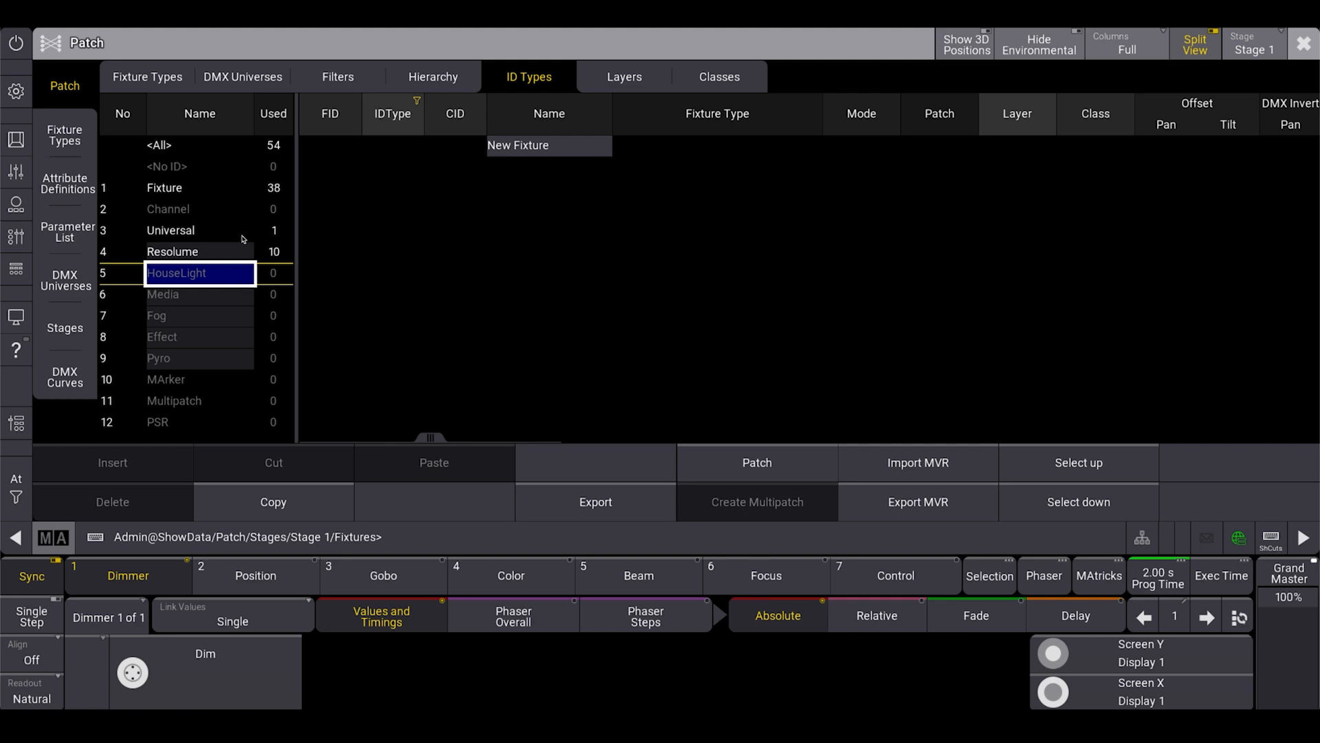
# Give all ten Resolume fixtures in the patch consecutive FIDs starting at 1101.
pyautogui.click(162, 84)
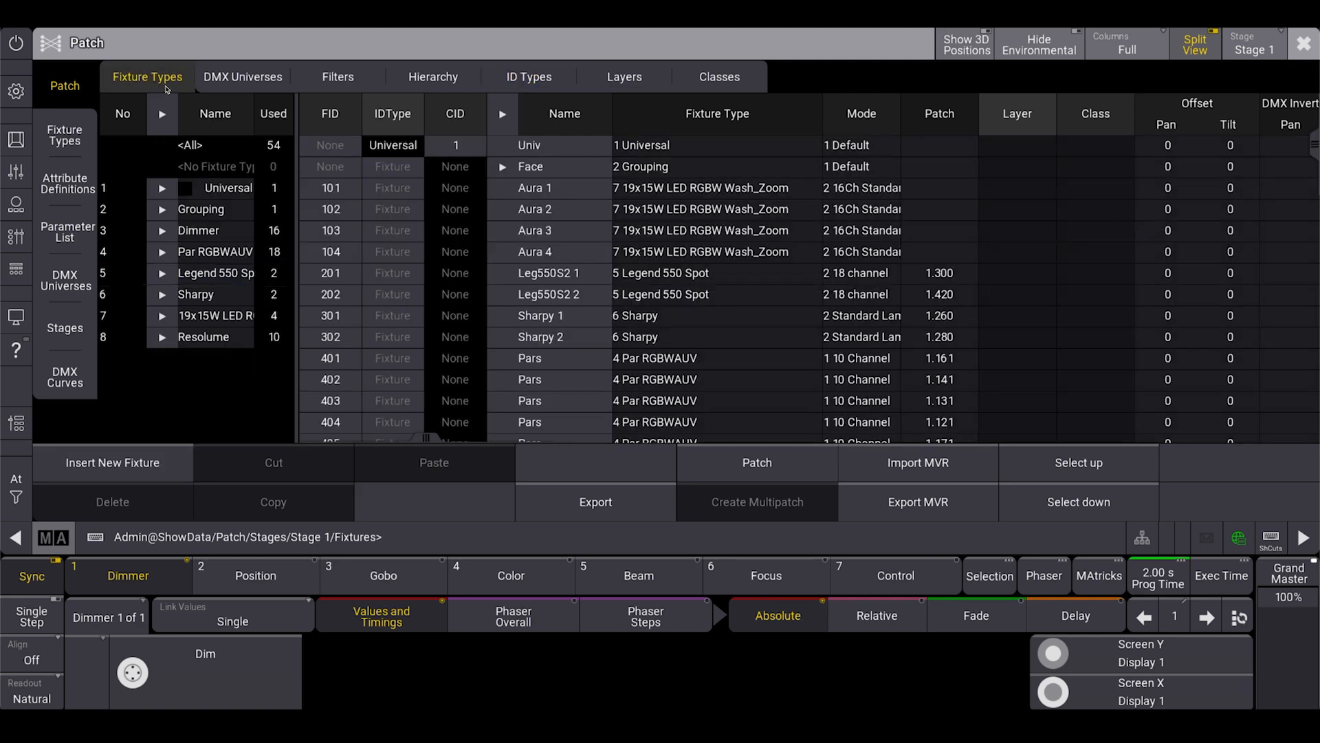
pyautogui.scroll(-8, 498, 337)
pyautogui.scroll(-5, 509, 323)
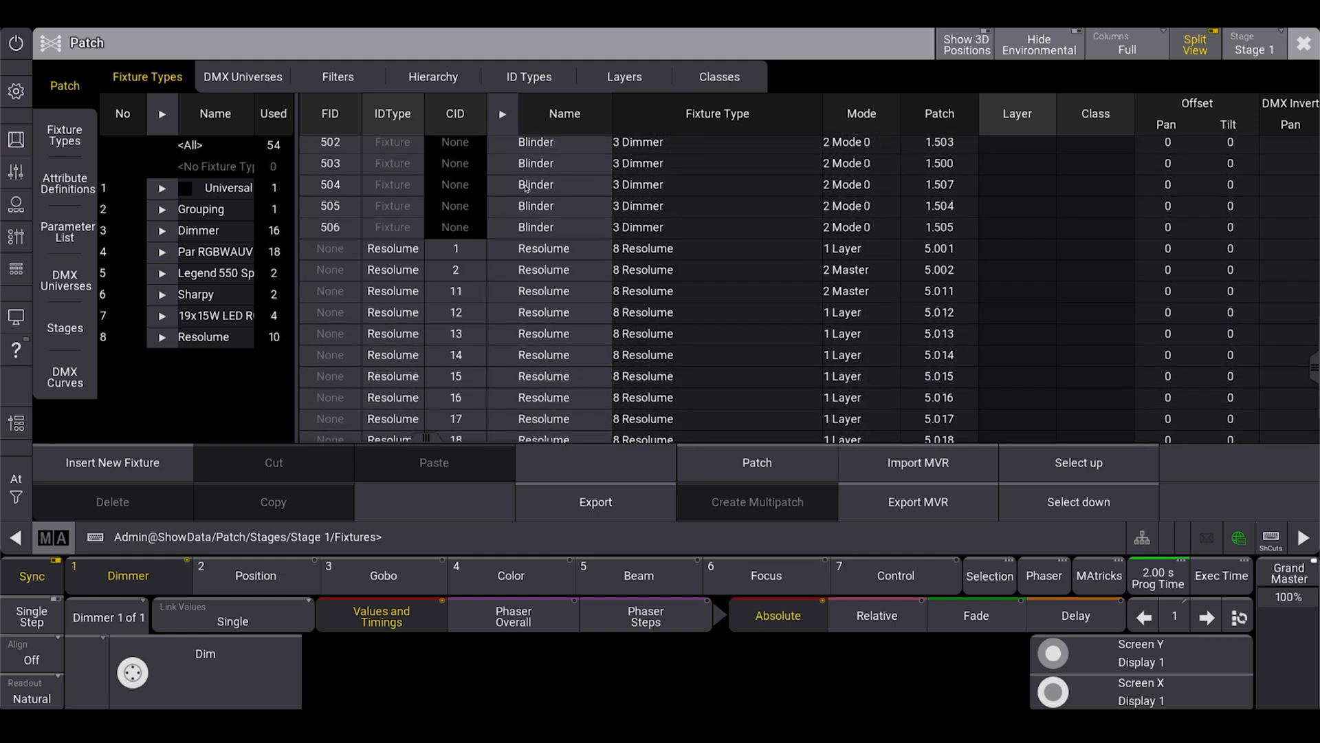
pyautogui.moveTo(349, 219); pyautogui.dragTo(346, 409)
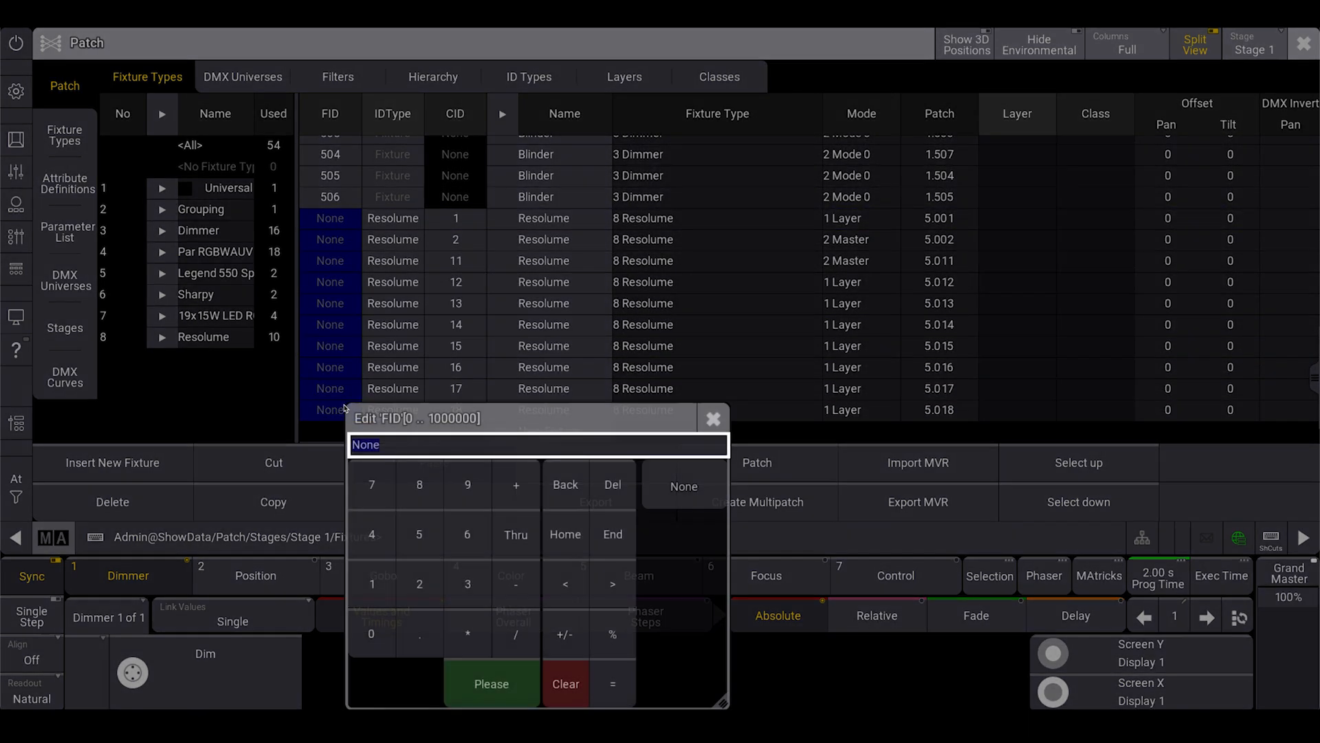
pyautogui.write('1101')
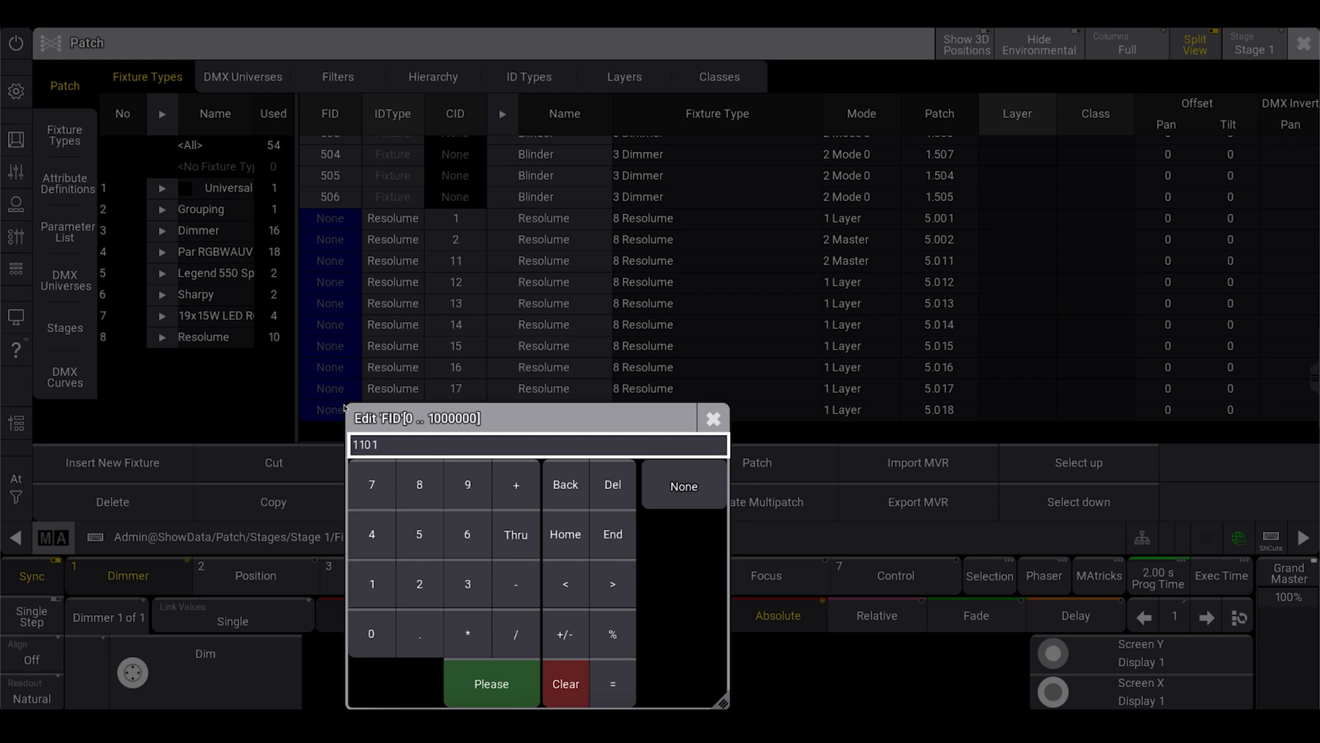
pyautogui.press('Return')
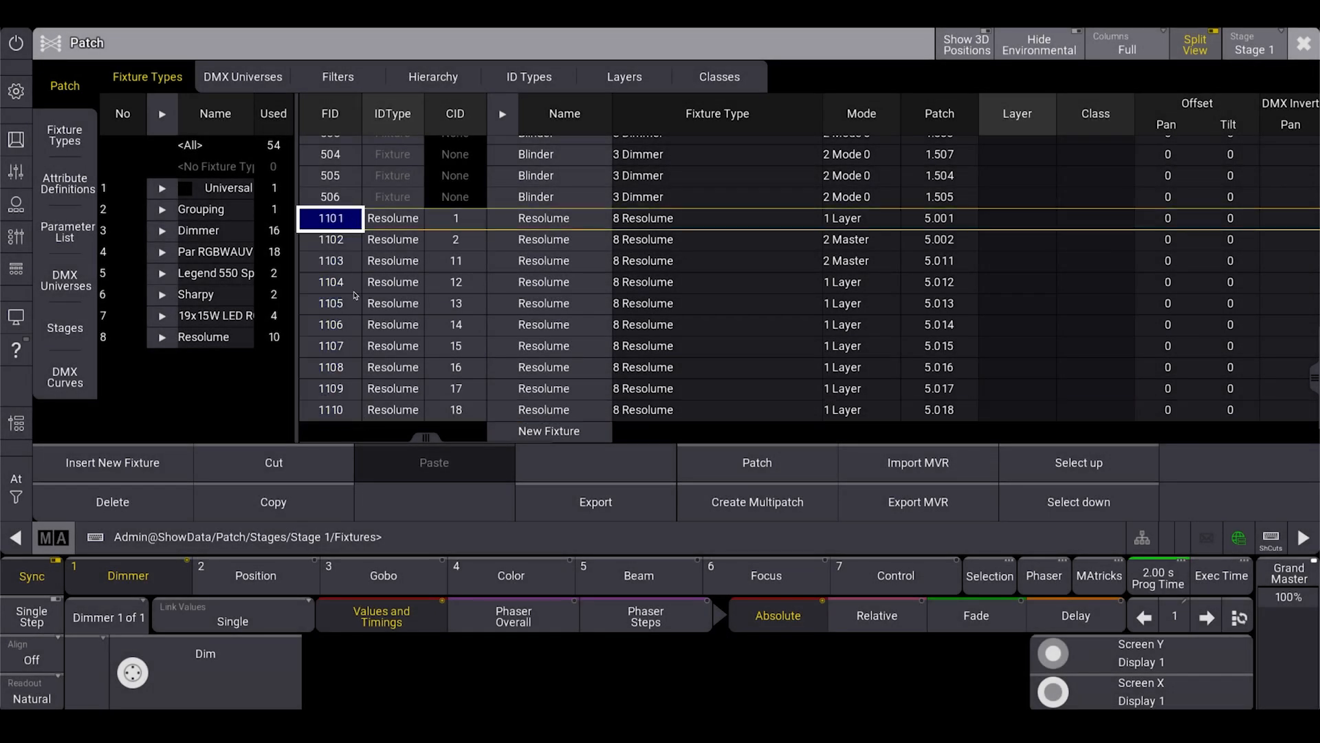
# View the available ID types for the Resolume fixtures without changing them, and reset their FIDs to None.
pyautogui.moveTo(398, 220); pyautogui.dragTo(406, 410)
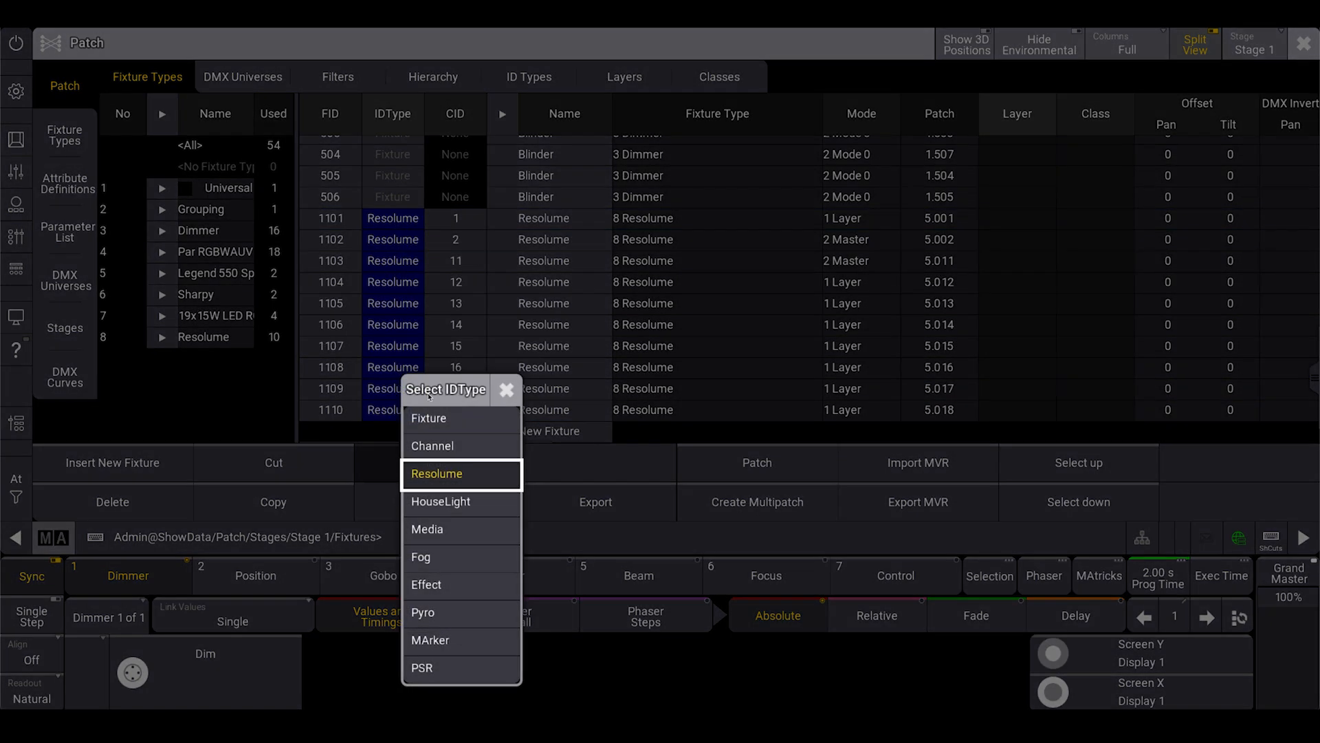
pyautogui.click(506, 404)
pyautogui.moveTo(332, 219); pyautogui.dragTo(331, 417)
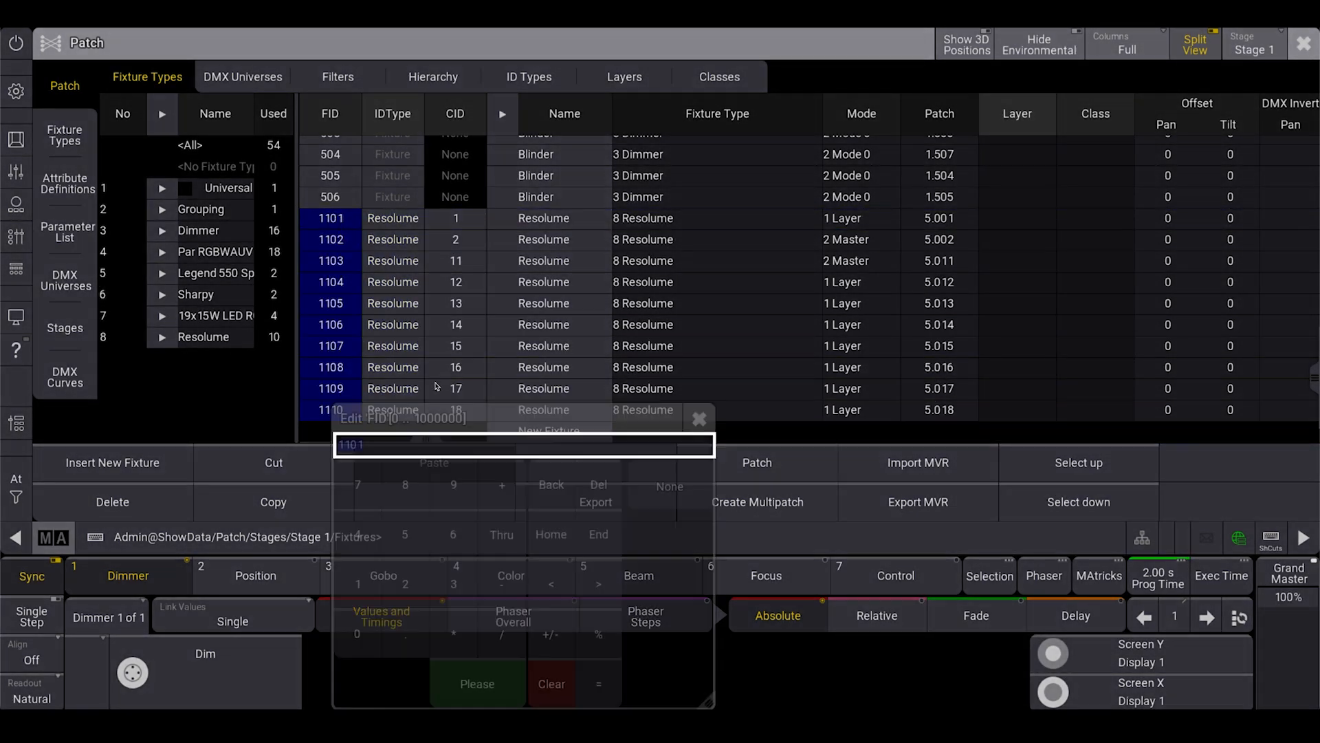
pyautogui.click(673, 485)
pyautogui.click(344, 221)
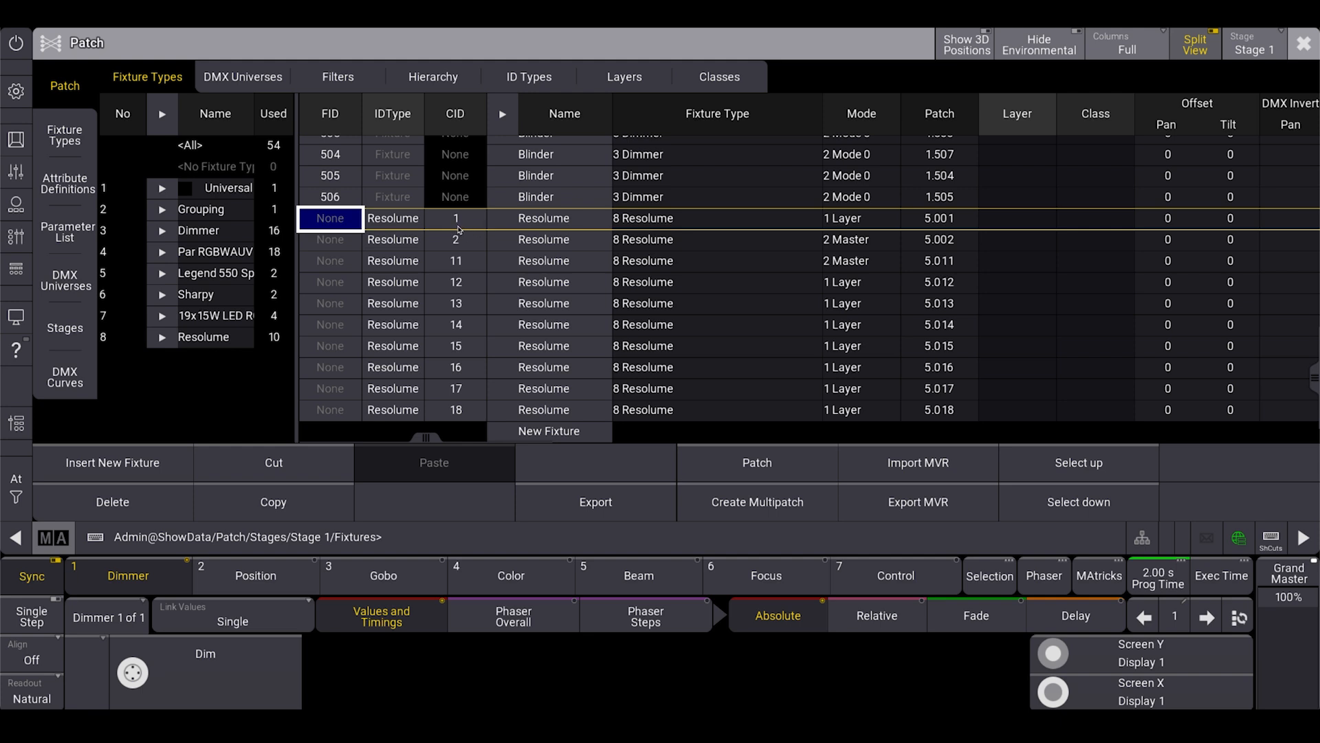
# Duplicate the Dimmer fixture type at the end of the patch's fixture type list.
pyautogui.click(714, 221)
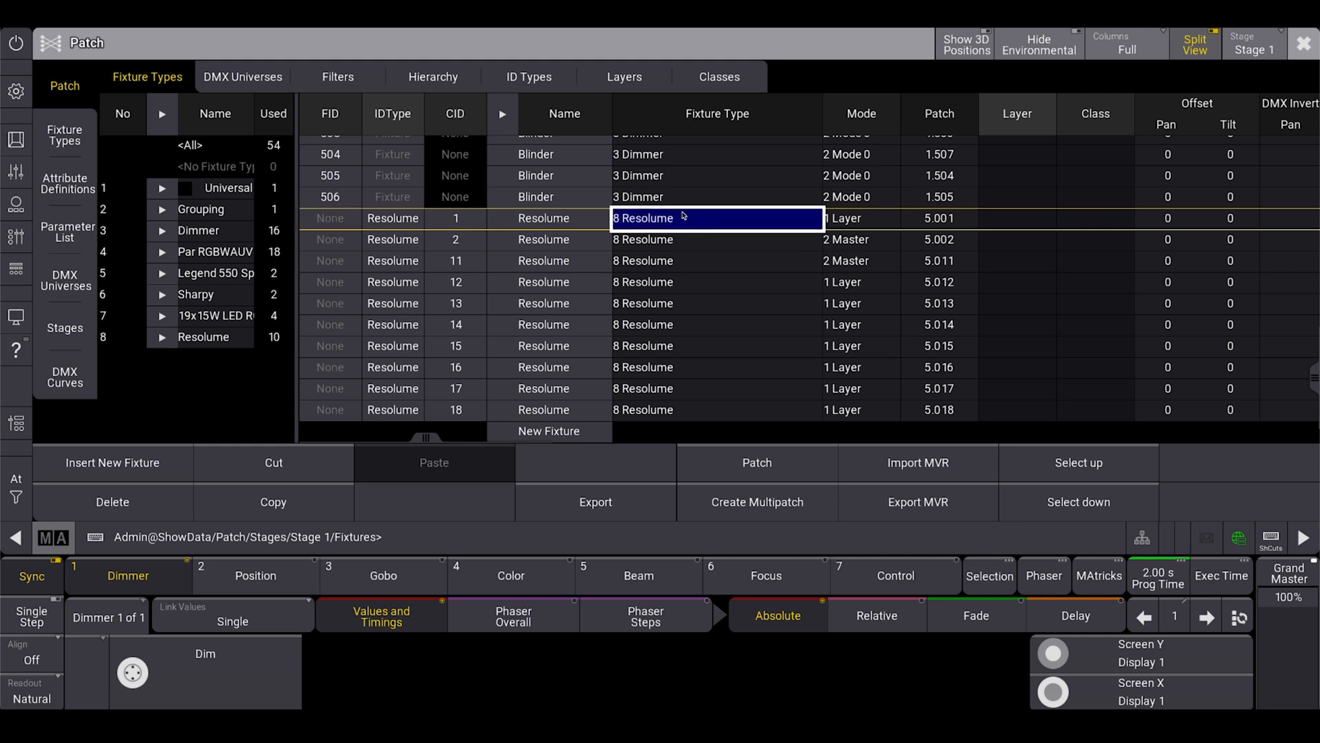
pyautogui.click(89, 151)
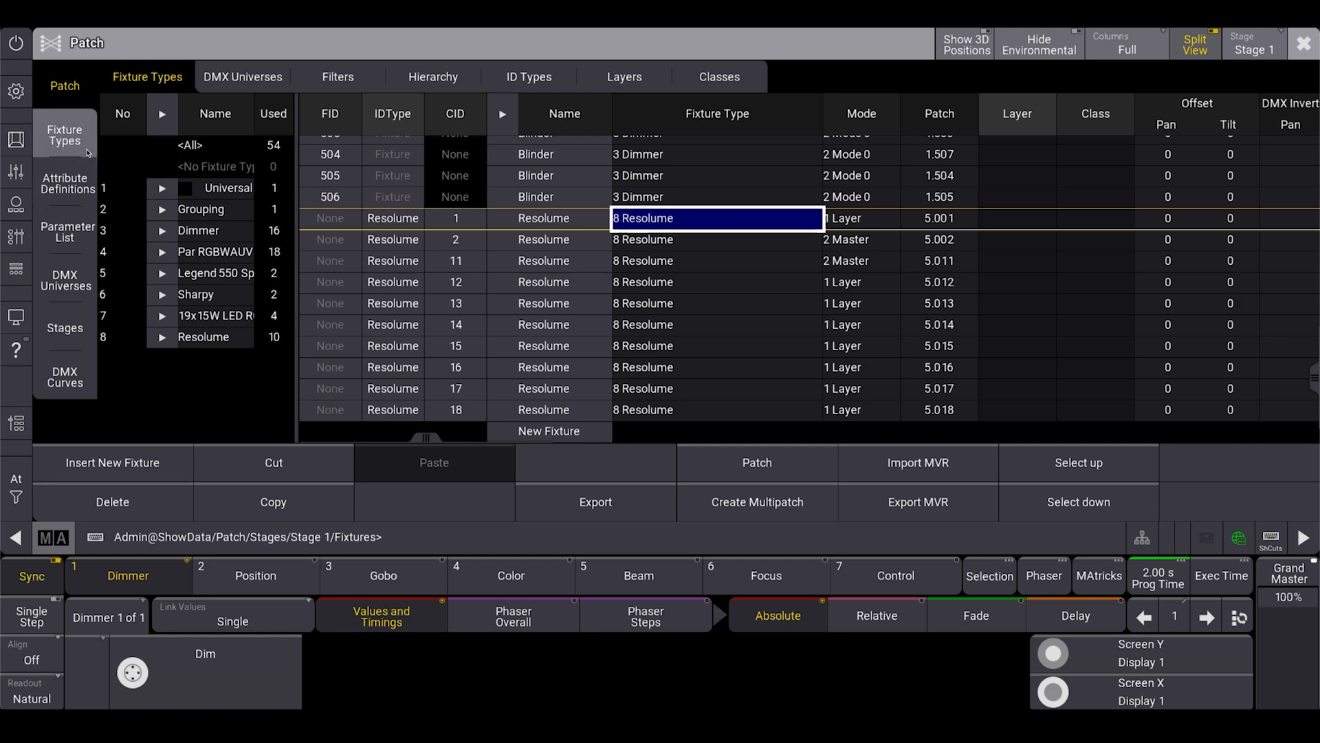
pyautogui.click(208, 160)
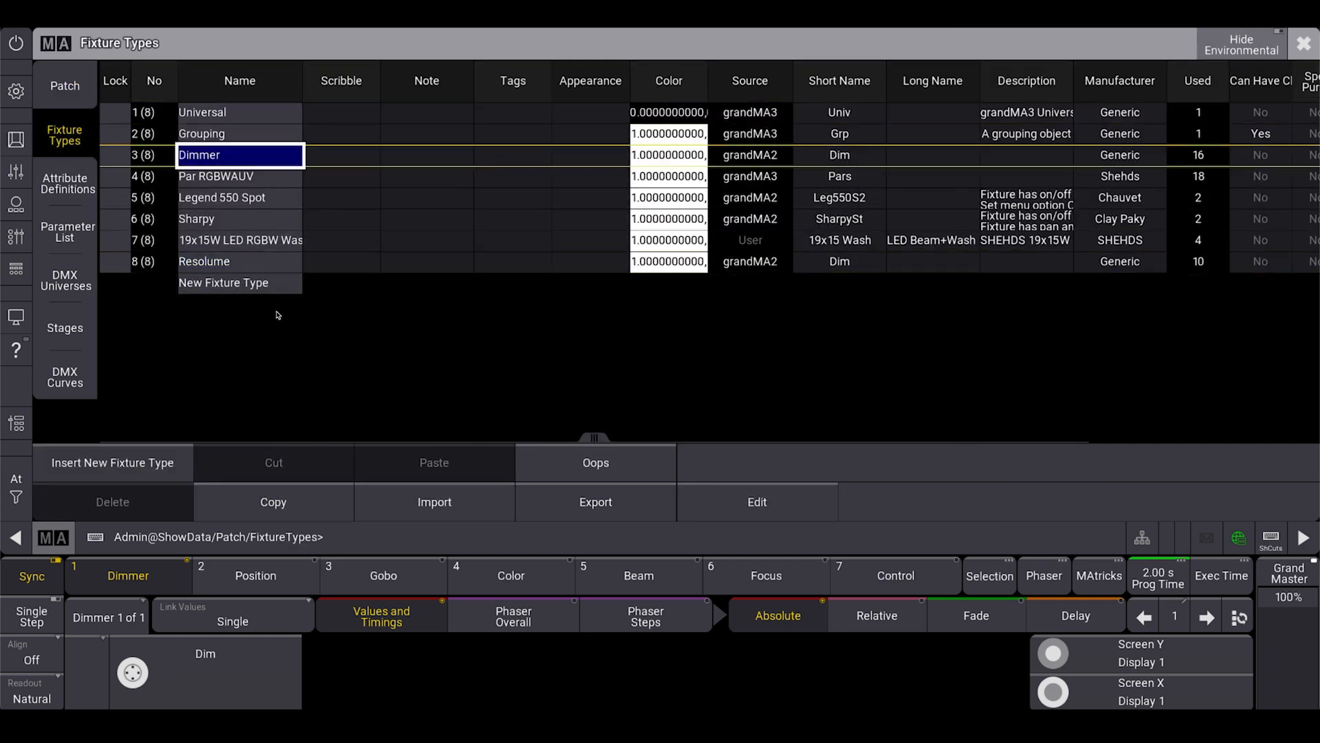
pyautogui.click(297, 506)
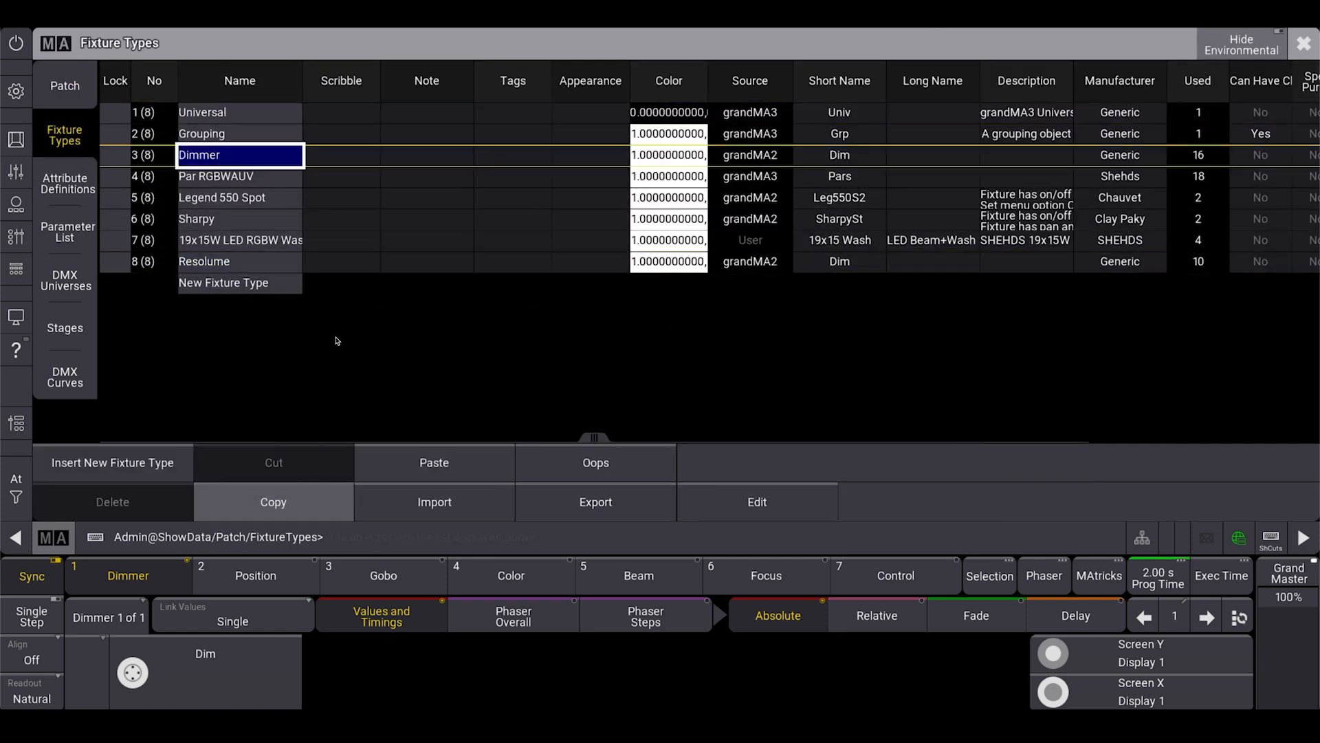
pyautogui.click(462, 461)
# Rename the copied Dimmer fixture type as Resolume2.
pyautogui.click(214, 283)
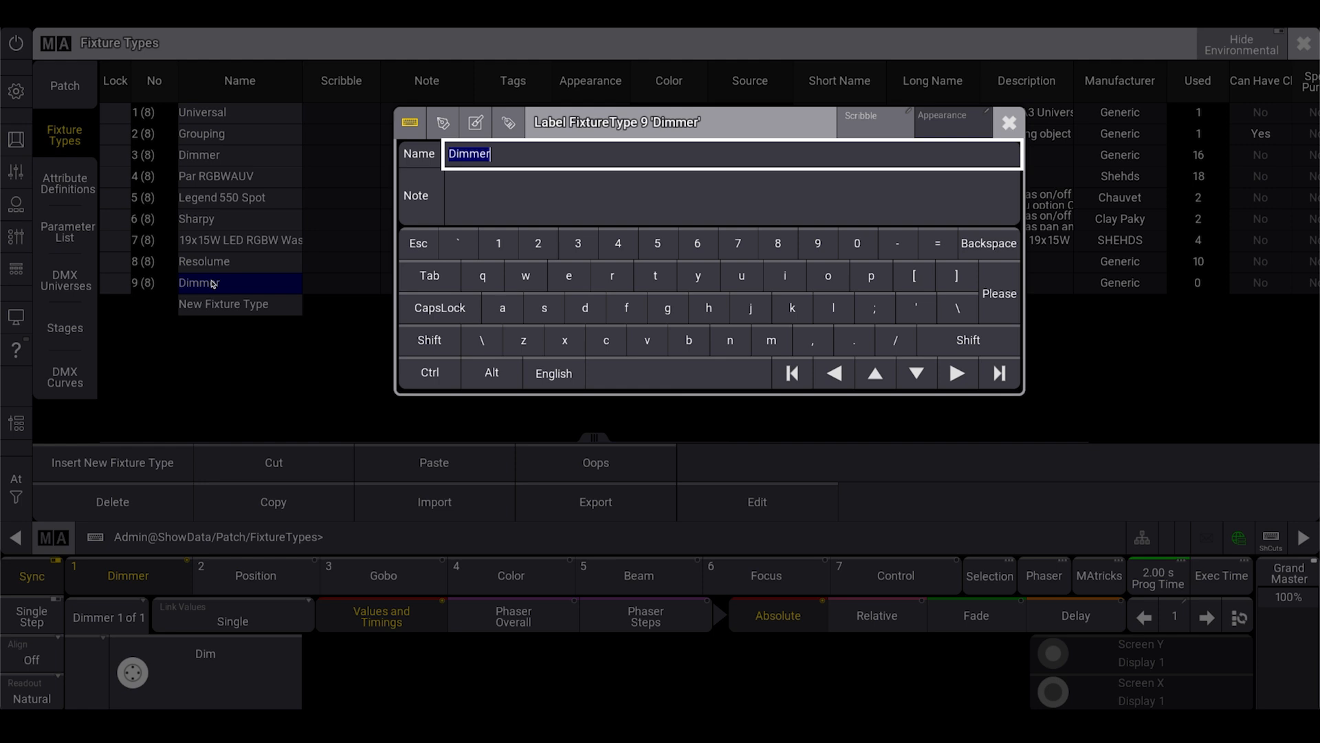
pyautogui.write('Resolume2')
pyautogui.press('Return')
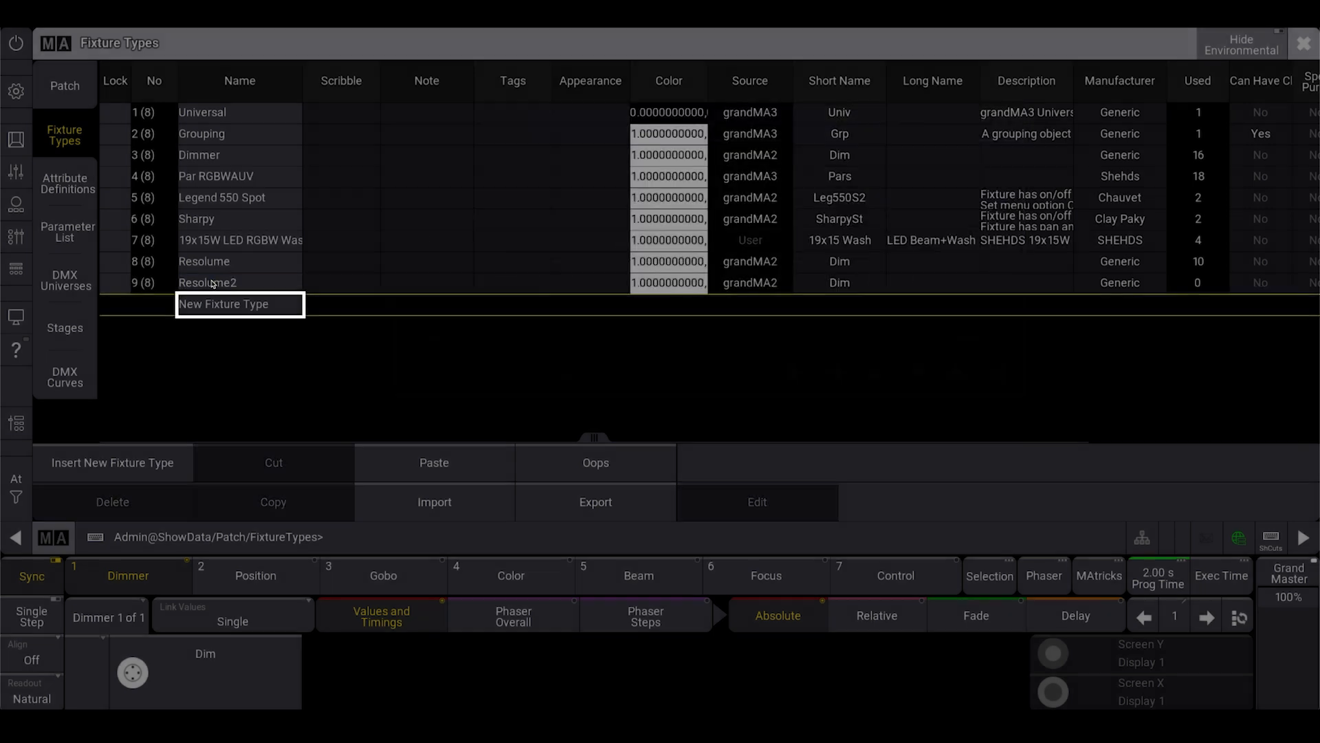
# Open the Resolume2 fixture type for editing and delete its 16 bit DMX mode.
pyautogui.click(213, 283)
pyautogui.click(757, 502)
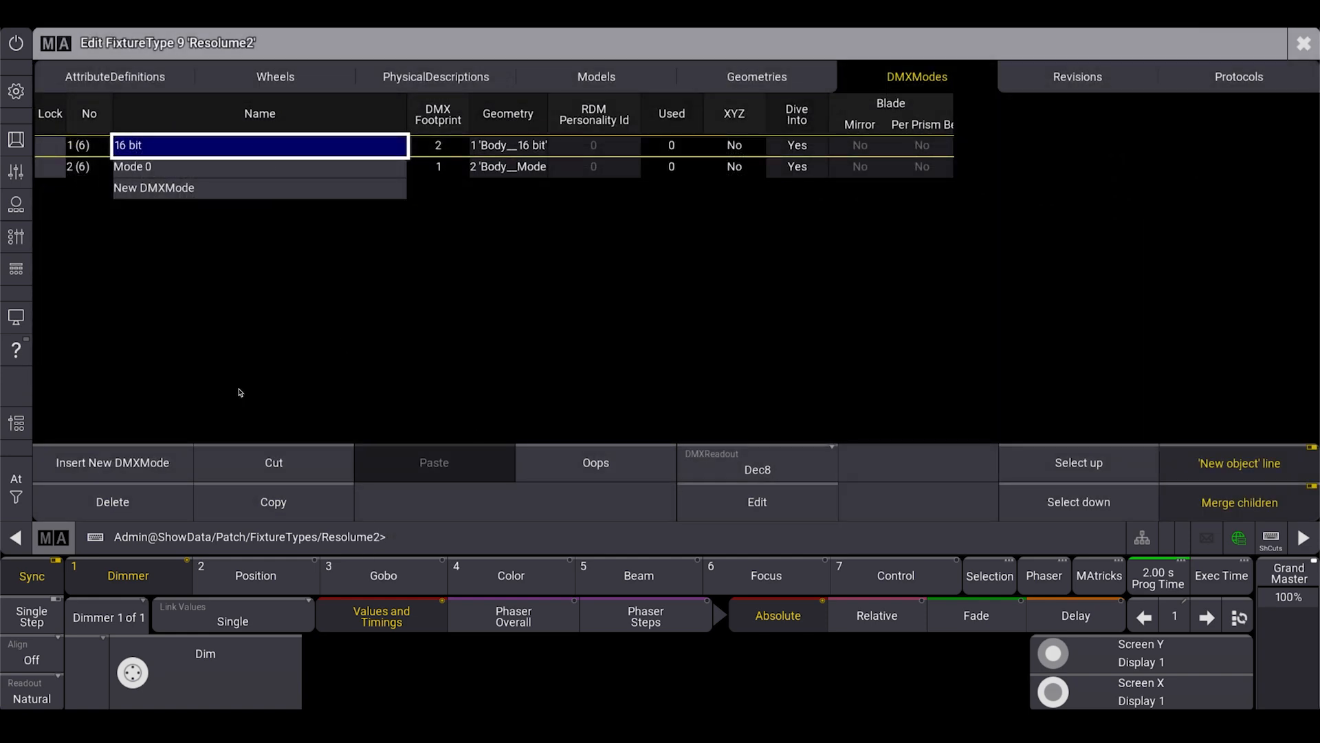
pyautogui.click(112, 502)
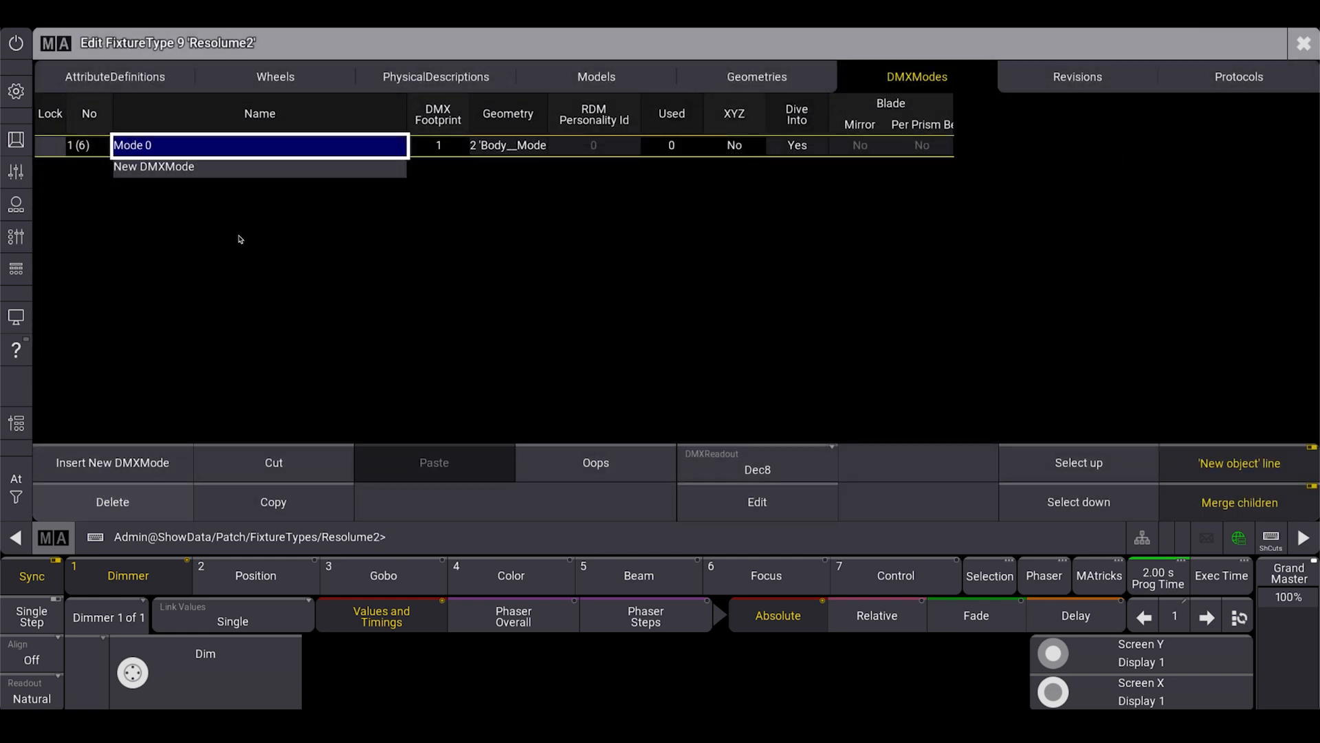
# Rename the remaining DMX mode of Resolume2 as Layer.
pyautogui.click(205, 148)
pyautogui.write('Layer')
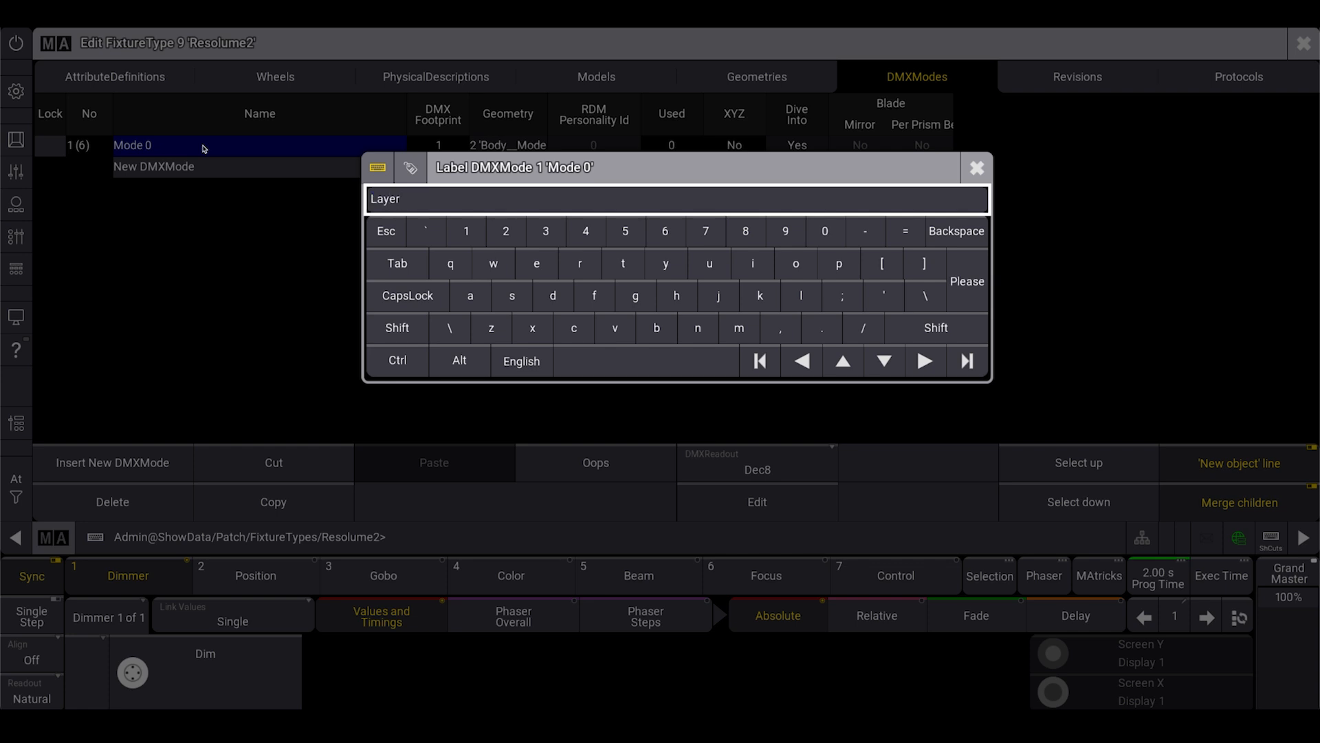
pyautogui.press('Return')
# In the Layer mode, set the Dimmer channel's Master and Highlight values to None.
pyautogui.click(209, 147)
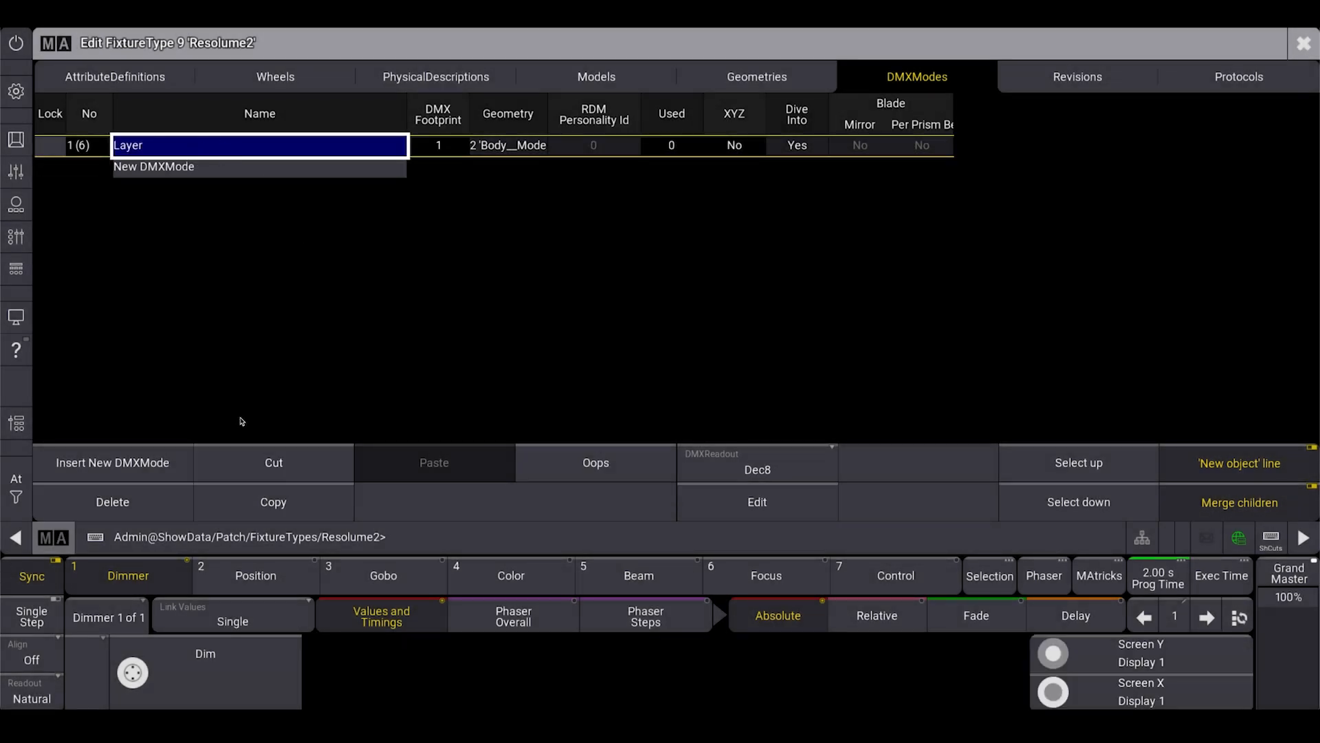
pyautogui.click(754, 500)
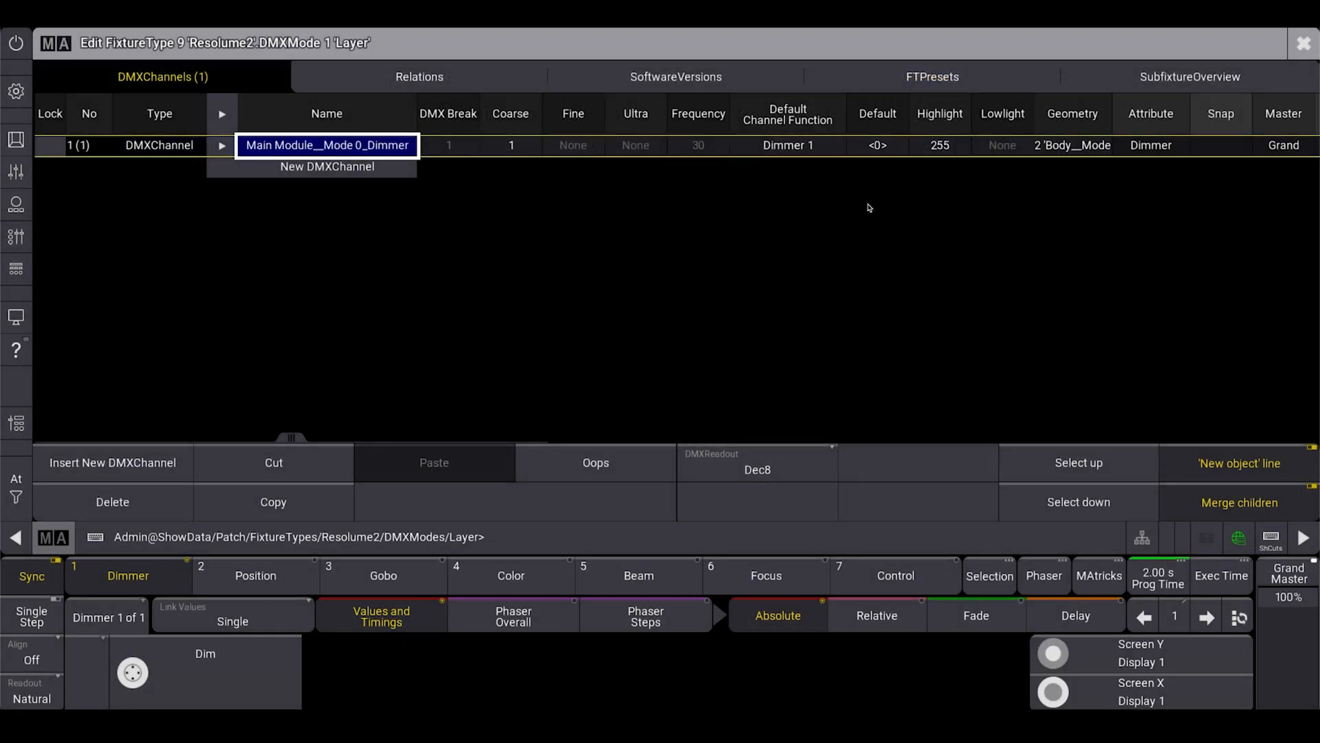
pyautogui.hscroll(5, 1040, 176)
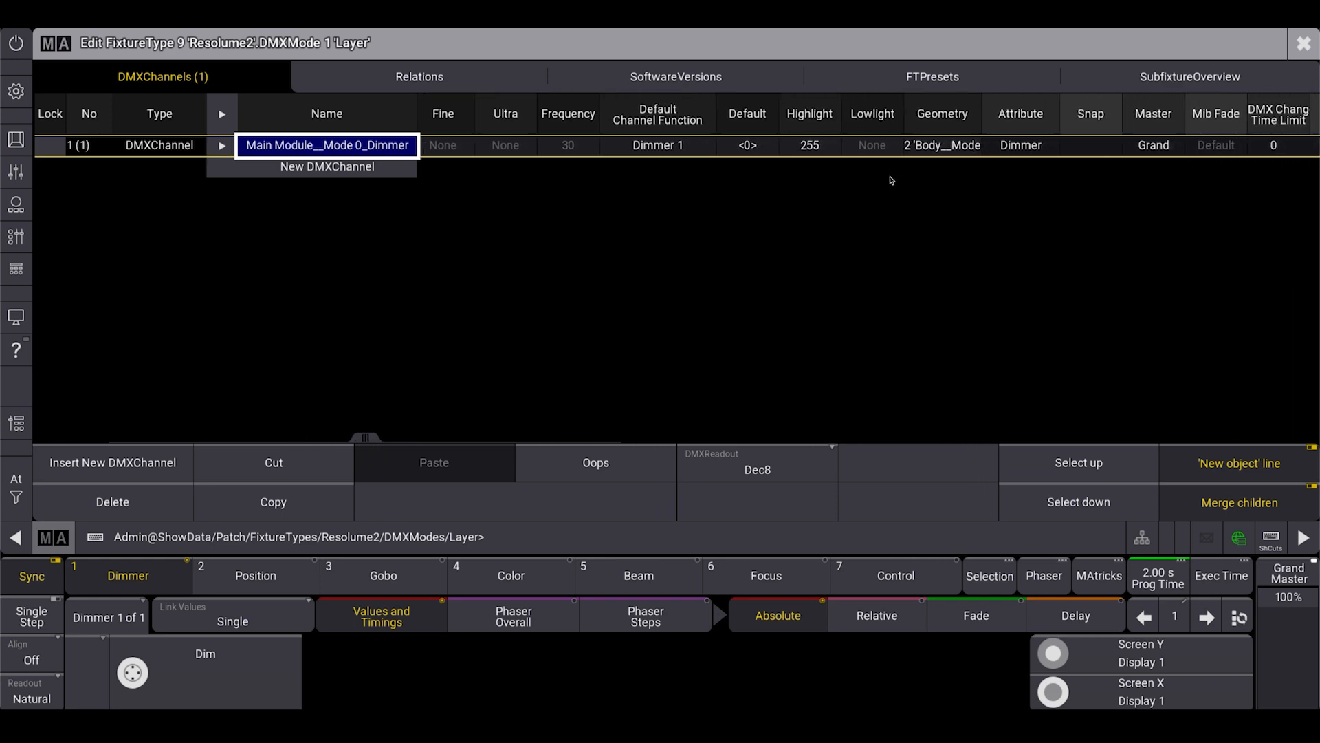
pyautogui.click(1137, 158)
pyautogui.click(1137, 157)
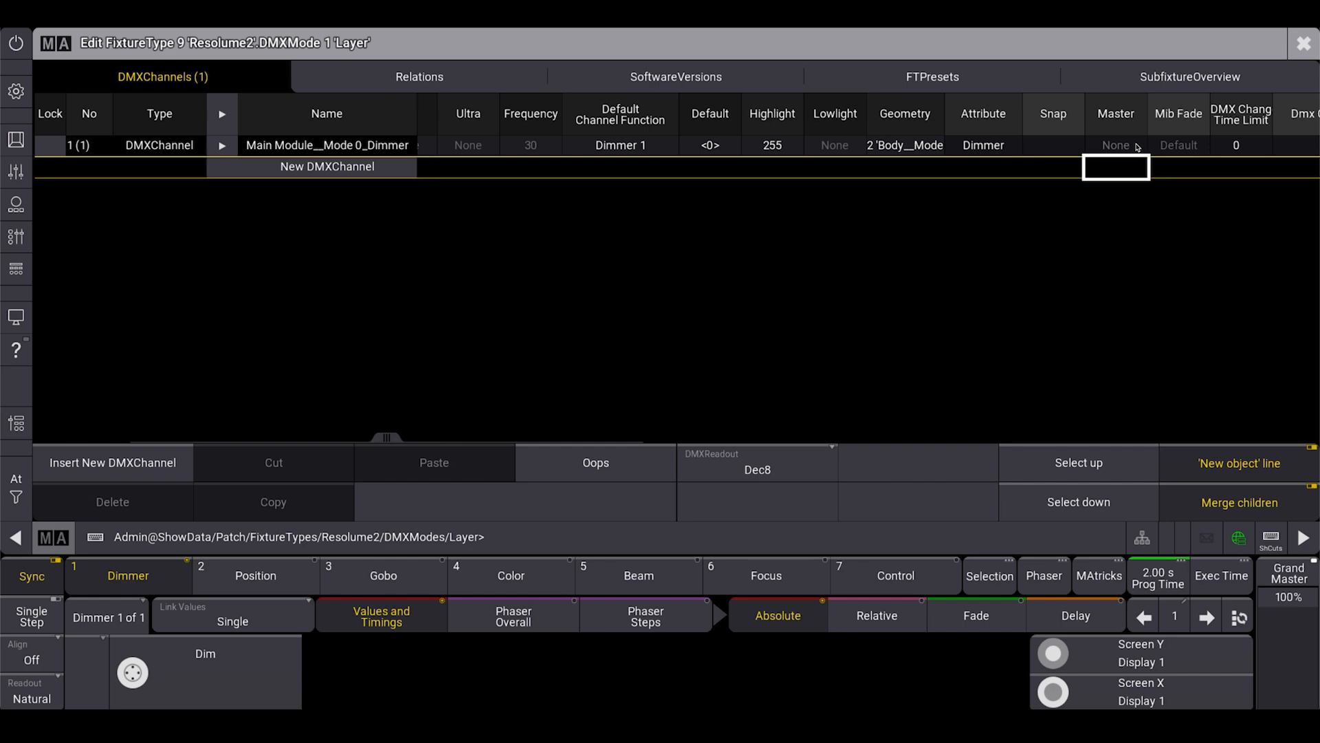
pyautogui.doubleClick(762, 146)
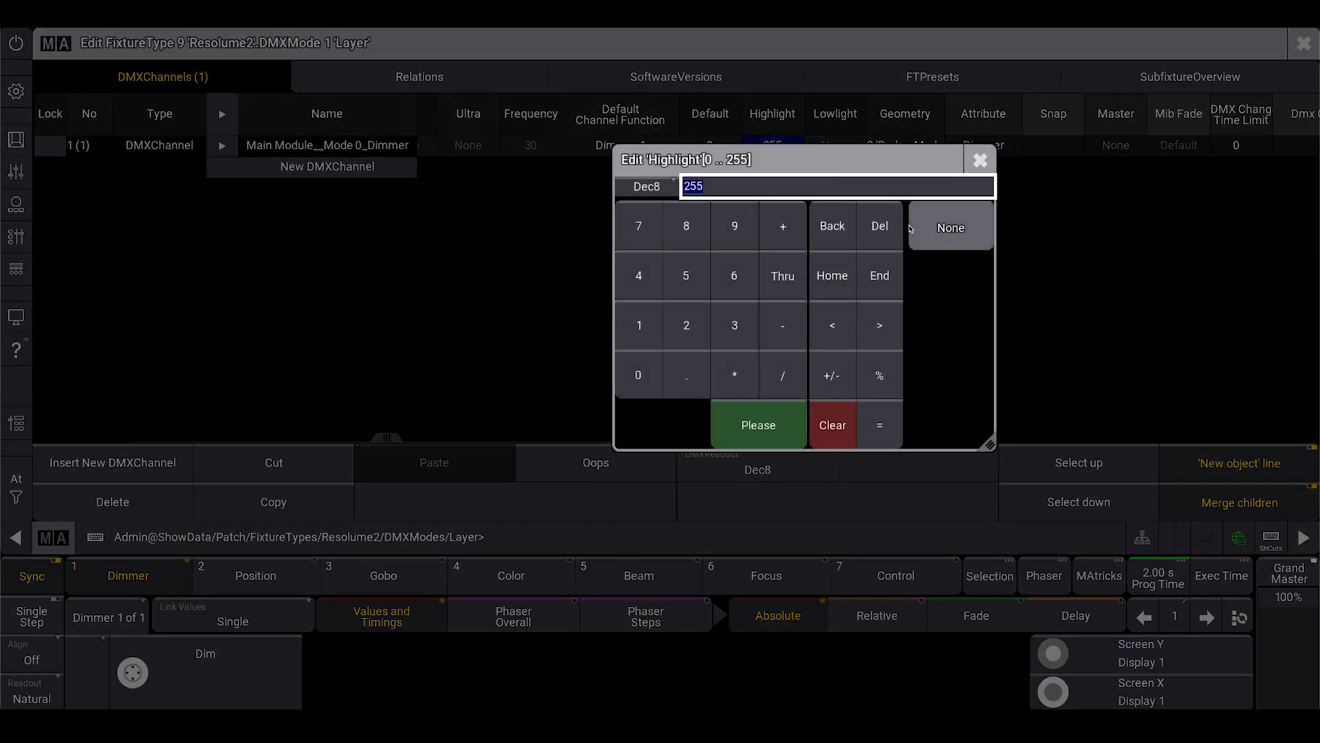
pyautogui.click(944, 221)
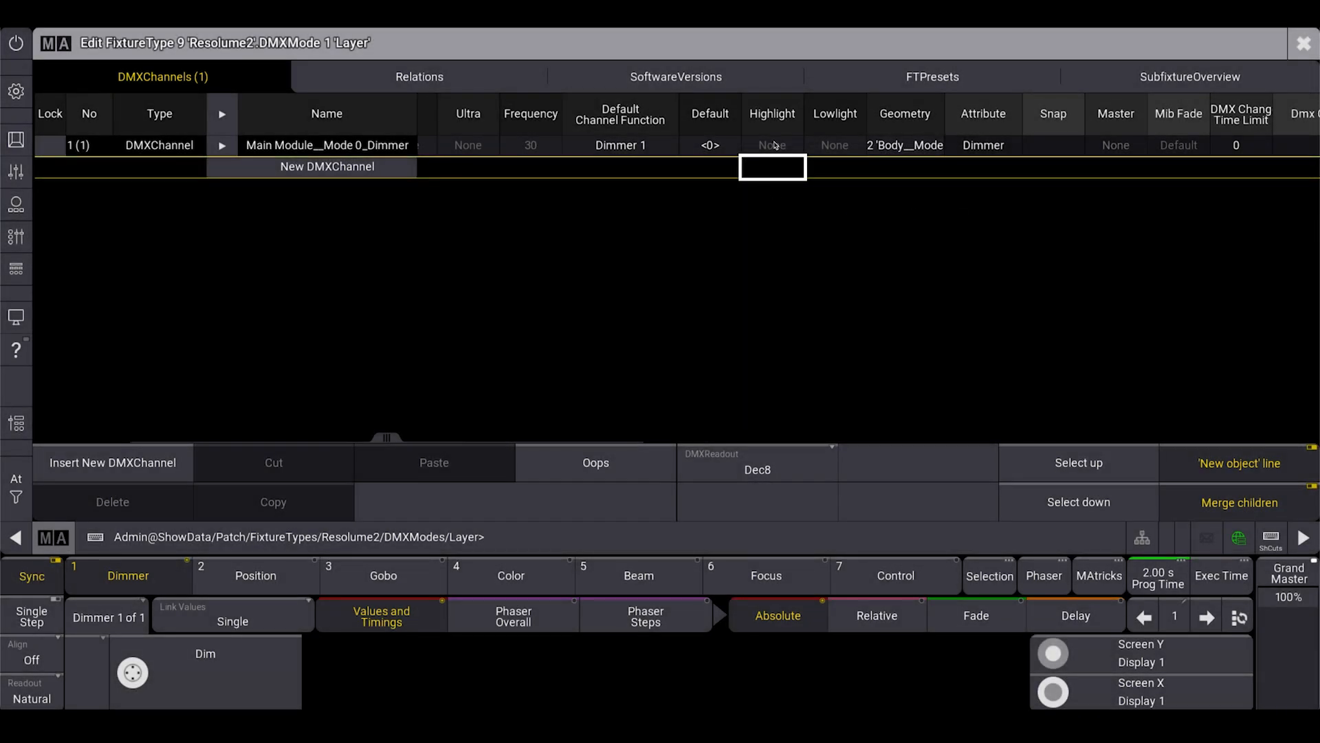
pyautogui.moveTo(958, 146); pyautogui.dragTo(710, 151)
pyautogui.press('Escape')
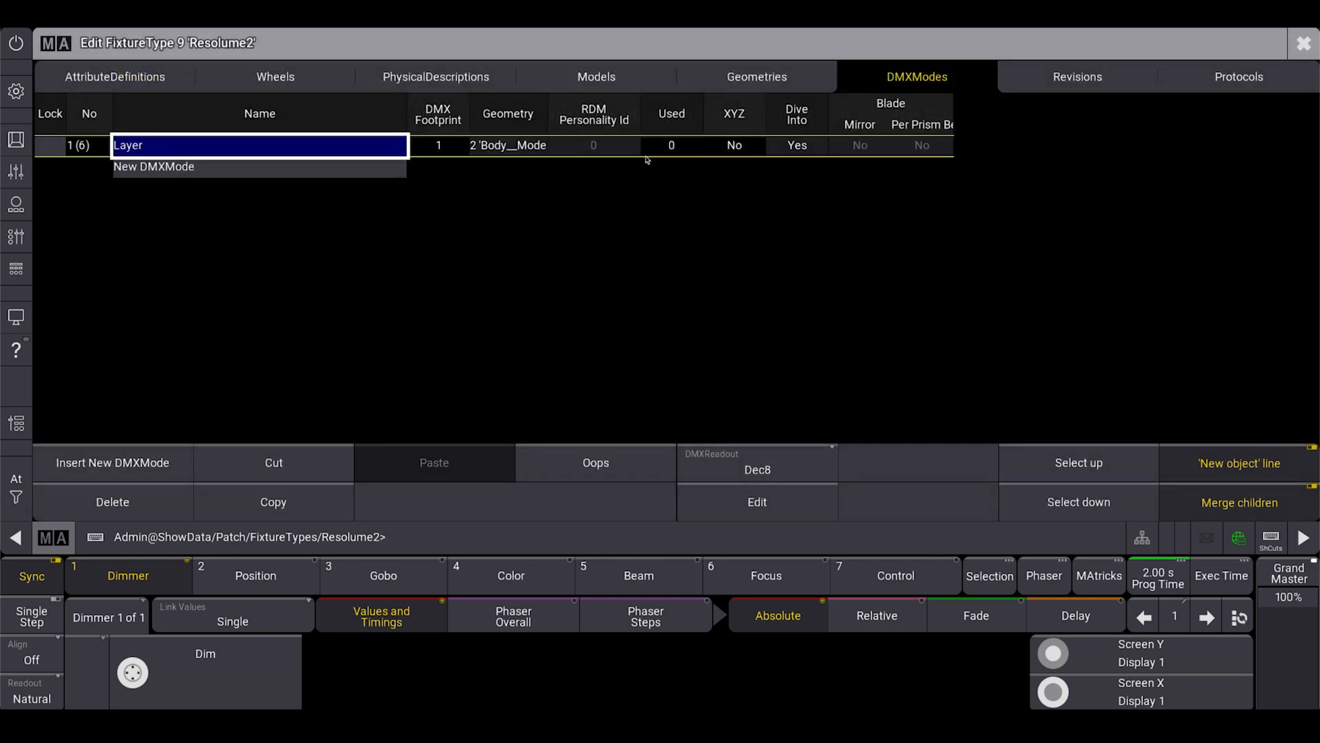
# Add a second DMX mode to the Resolume2 fixture type and name it Clips.
pyautogui.click(223, 171)
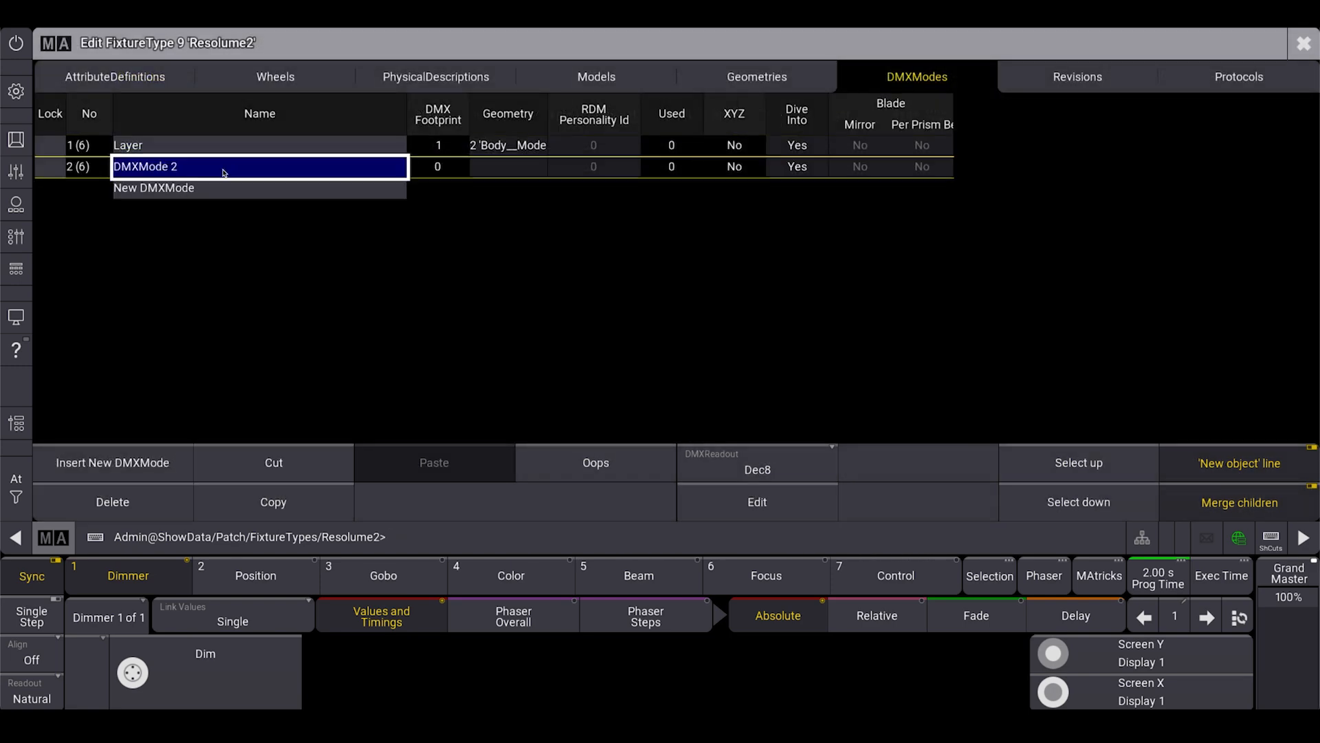
pyautogui.click(294, 166)
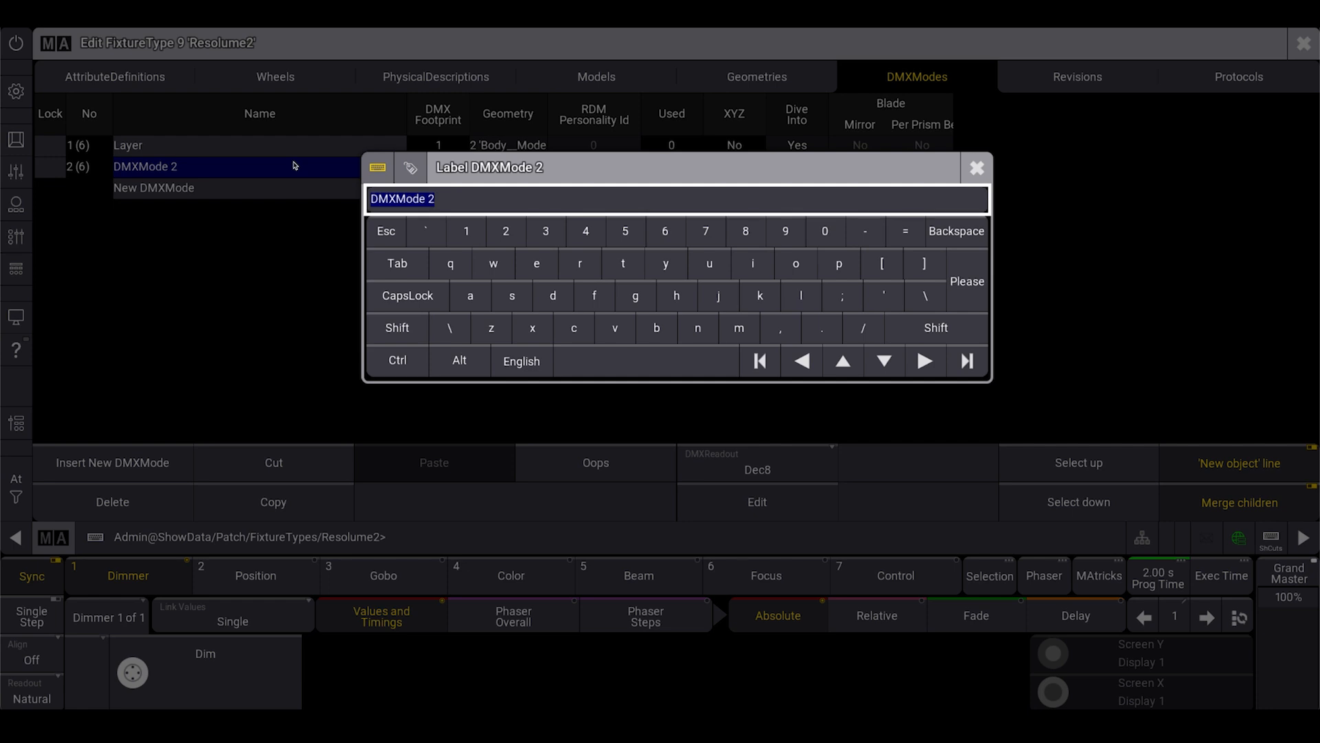
pyautogui.write('Clips')
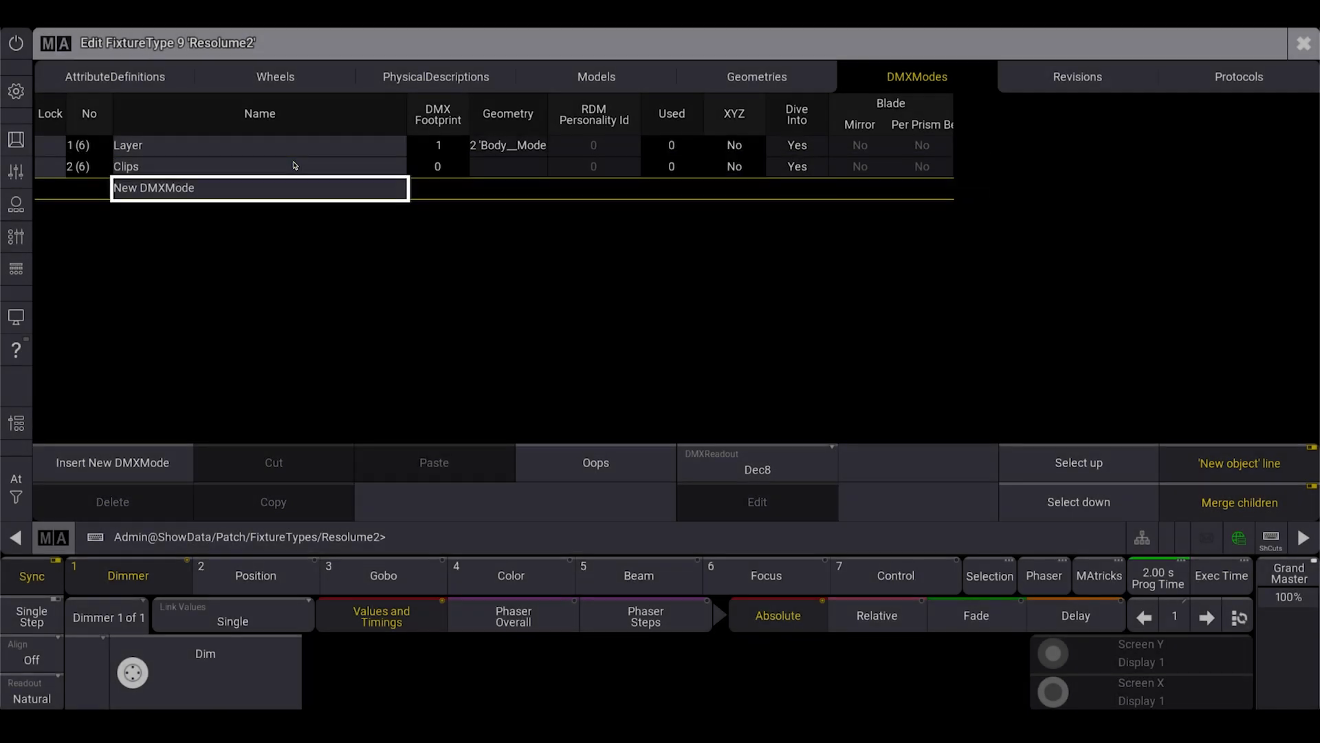
pyautogui.press('Return')
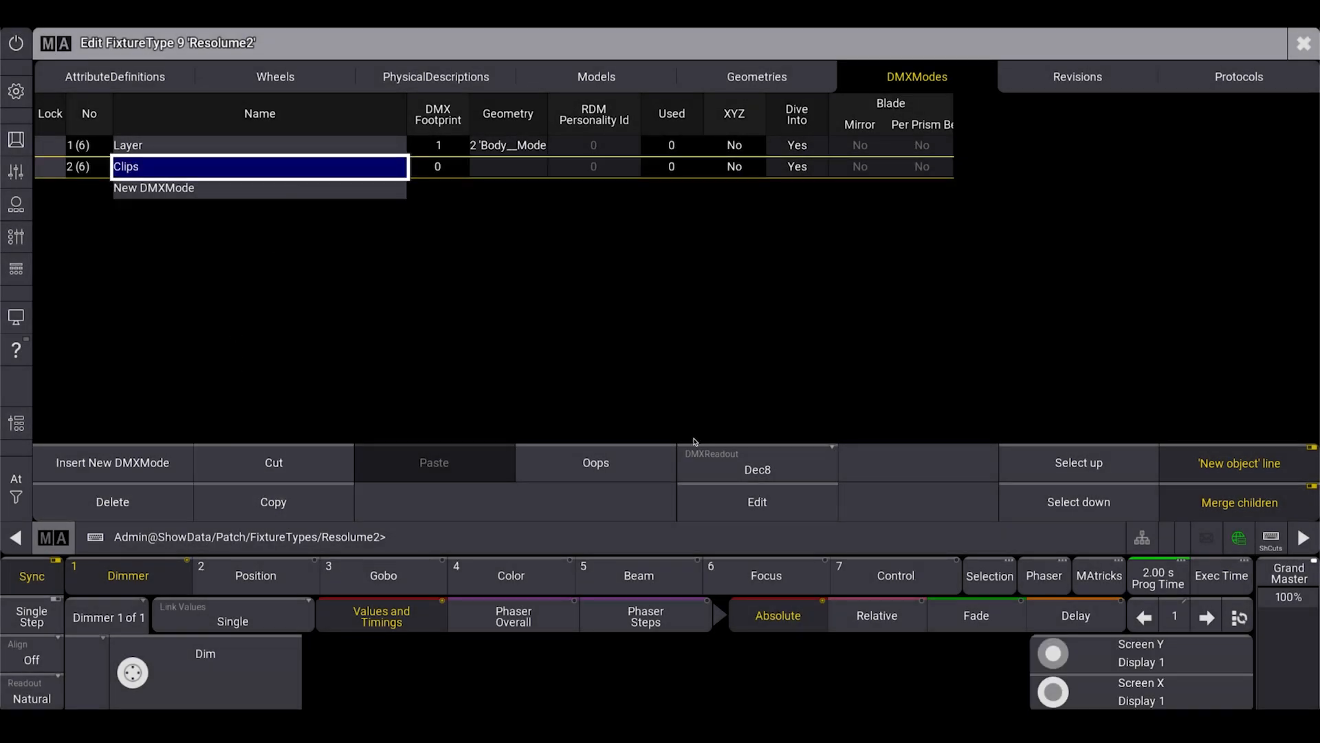
# Add a DMX channel to the Clips mode and set its Snap option to Yes.
pyautogui.click(757, 502)
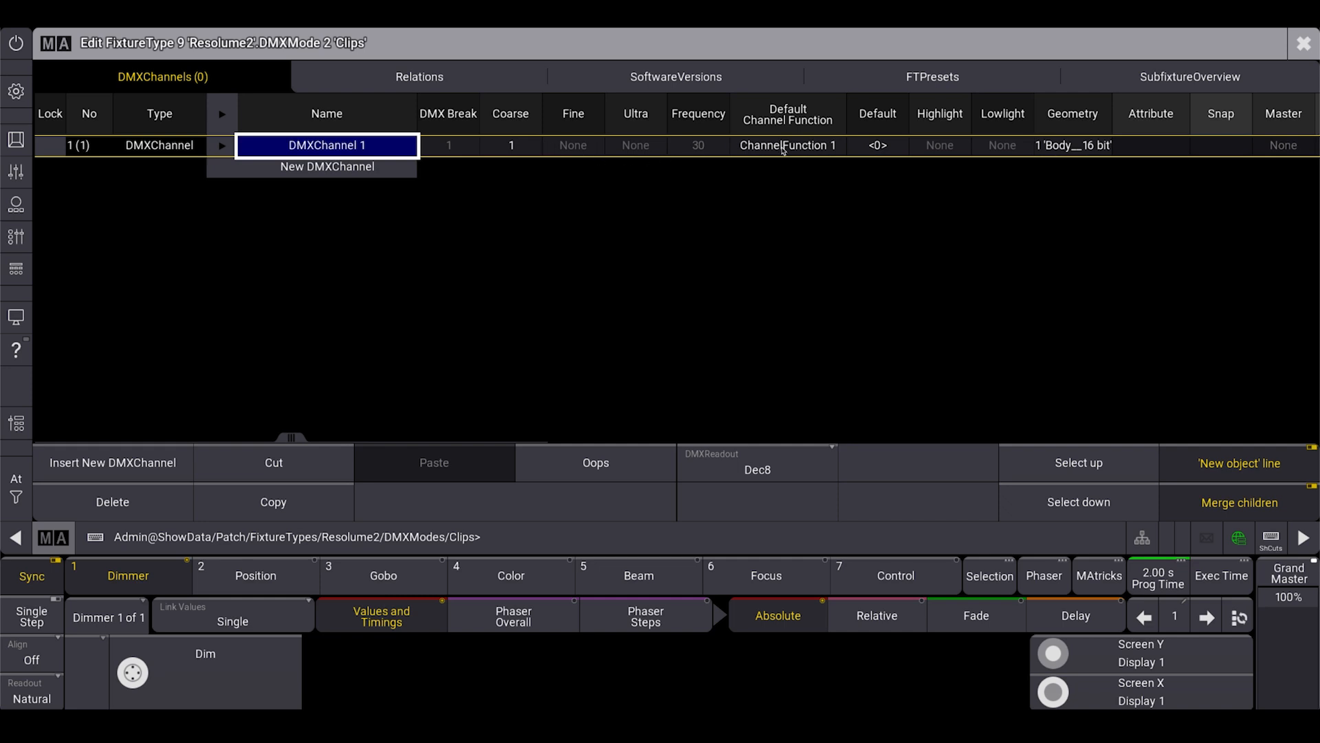
pyautogui.hscroll(1, 906, 156)
pyautogui.hscroll(5, 906, 155)
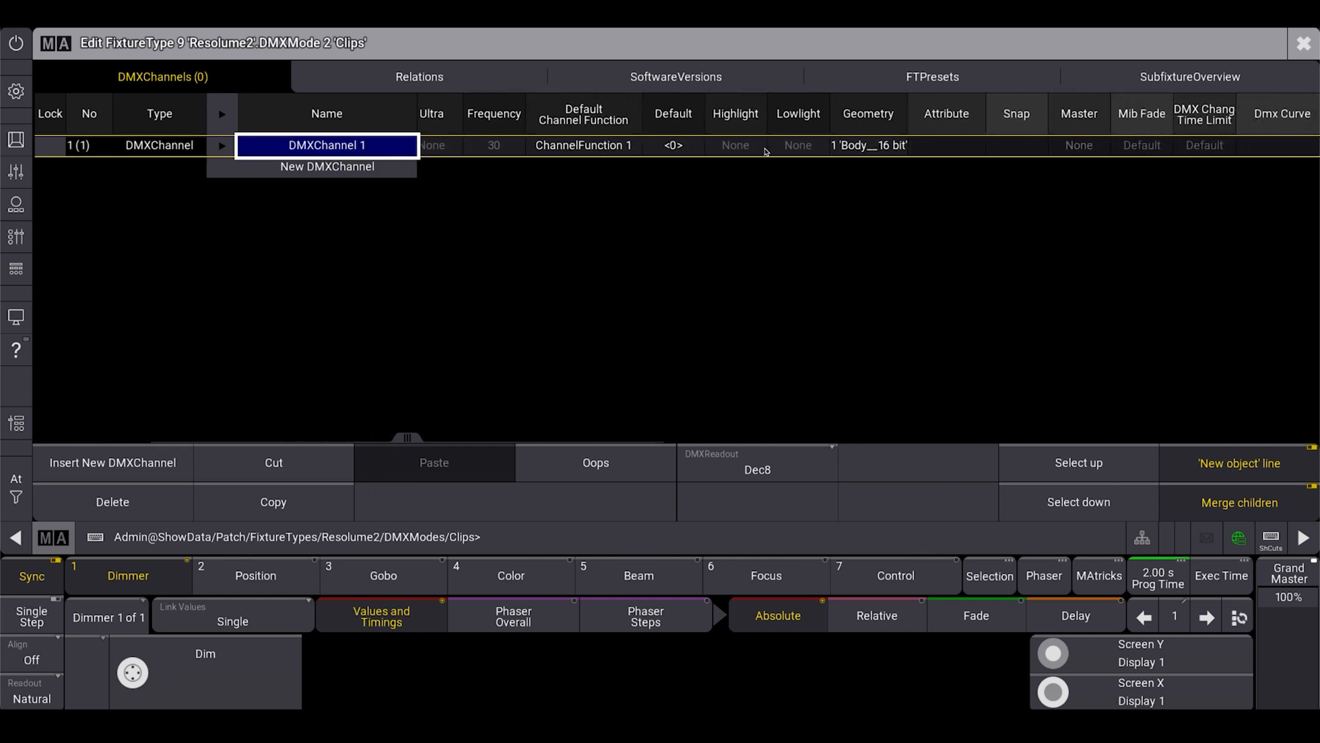
pyautogui.hscroll(3, 955, 164)
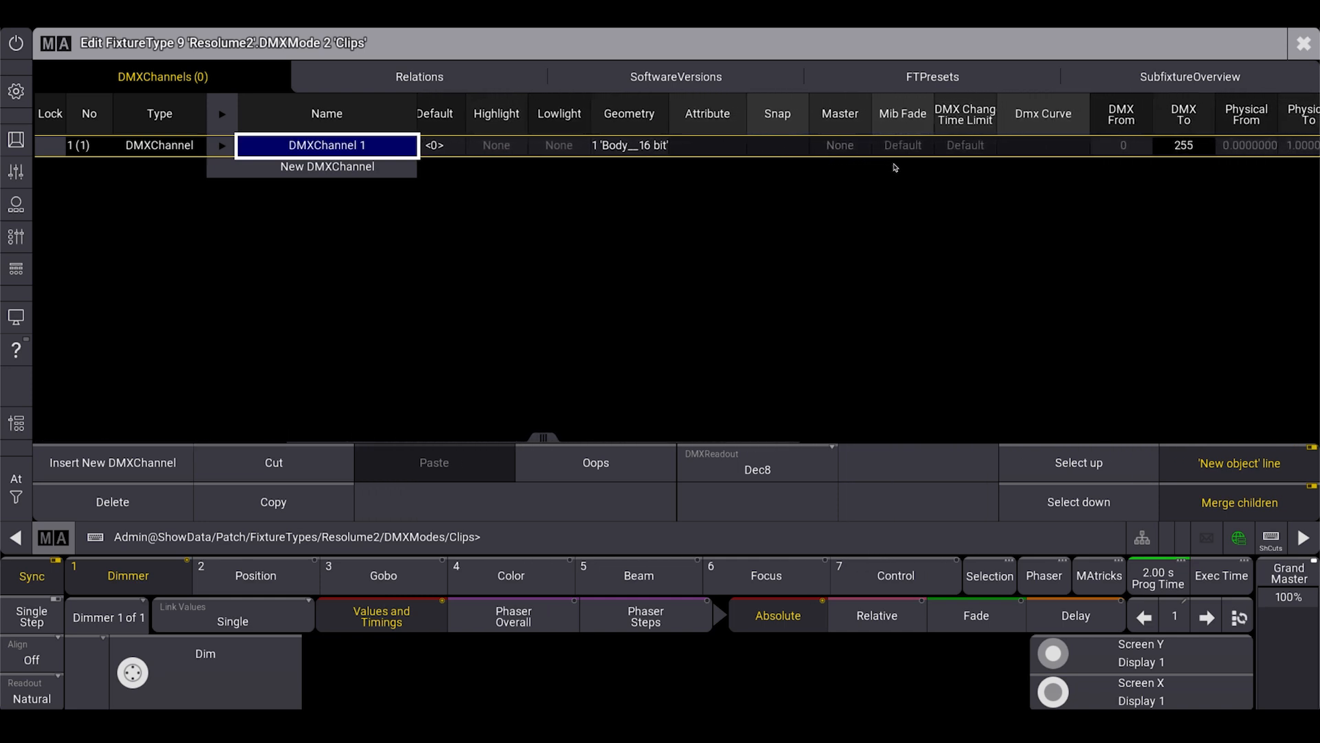
pyautogui.hscroll(4, 1035, 148)
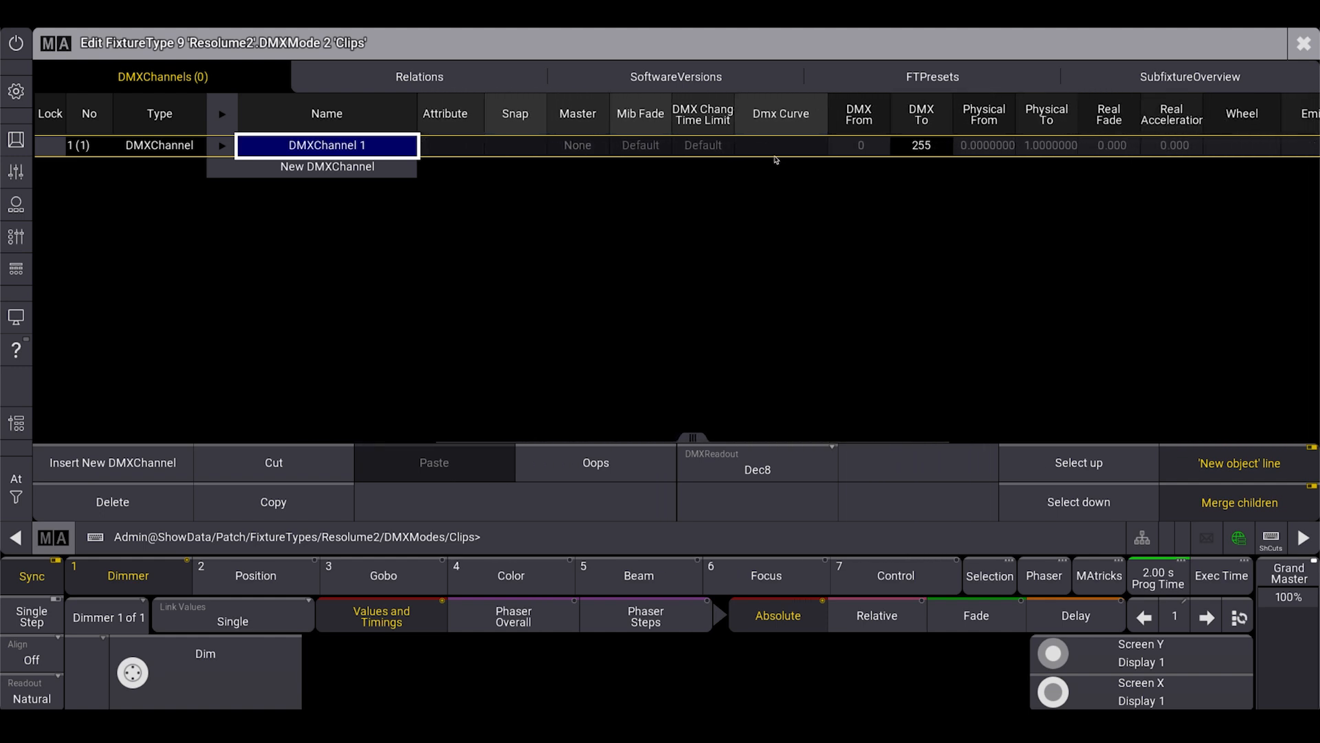
pyautogui.click(493, 146)
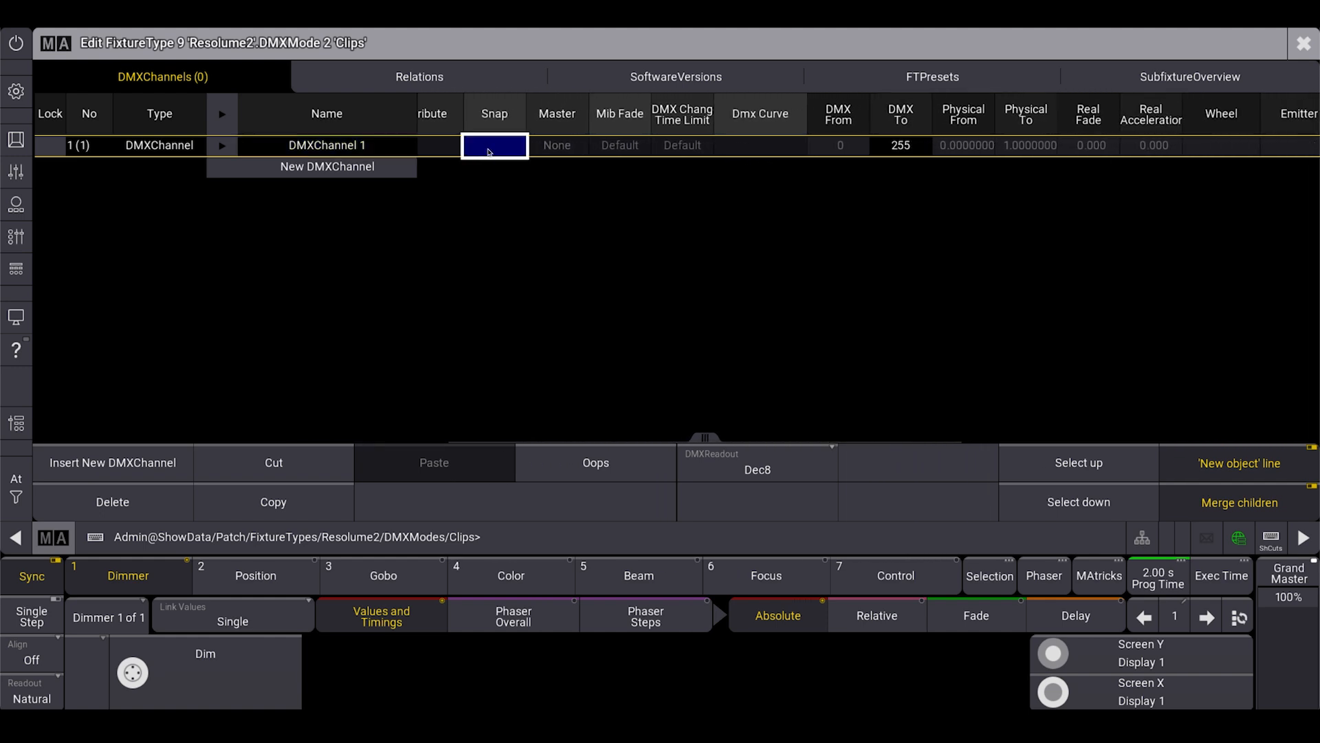
pyautogui.click(488, 148)
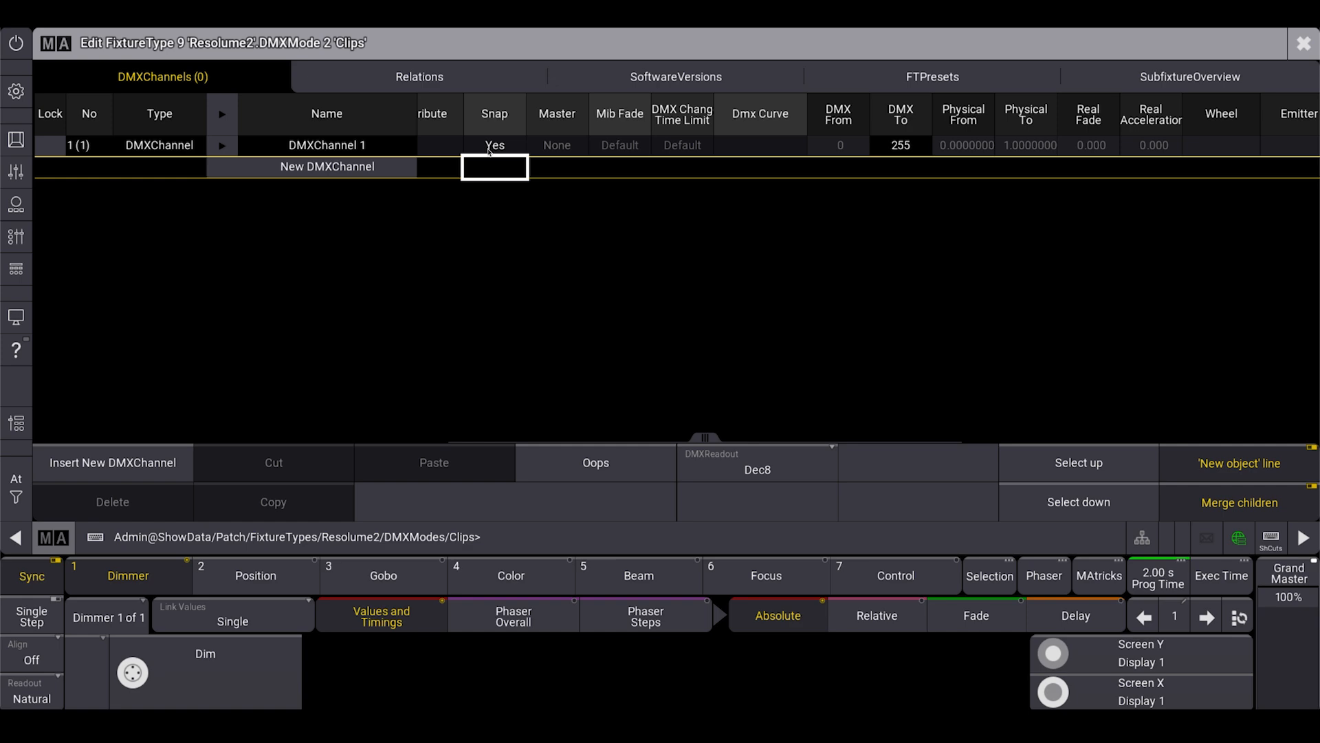
pyautogui.press('Escape')
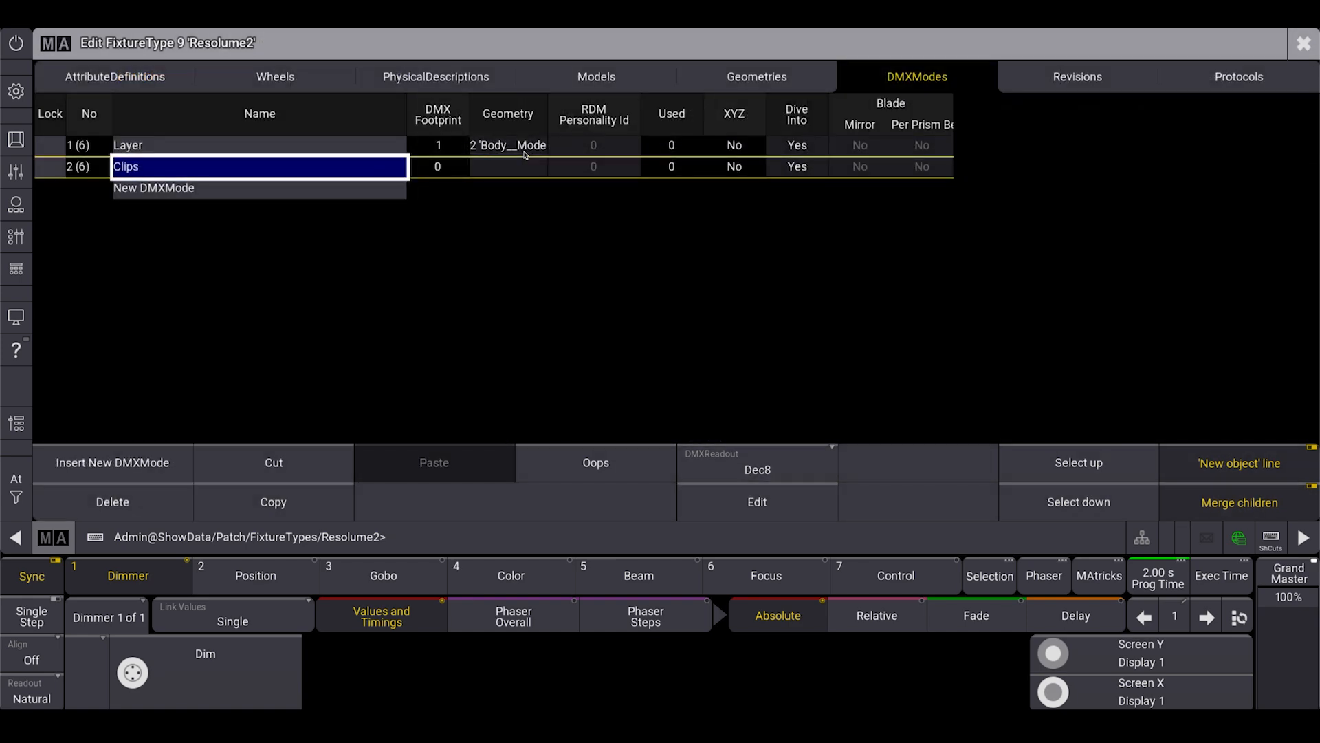
# Close the Resolume2 fixture type editor and exit the patch to the fixture sheet.
pyautogui.press('Escape')
pyautogui.click(545, 355)
pyautogui.press('Escape')
pyautogui.click(689, 414)
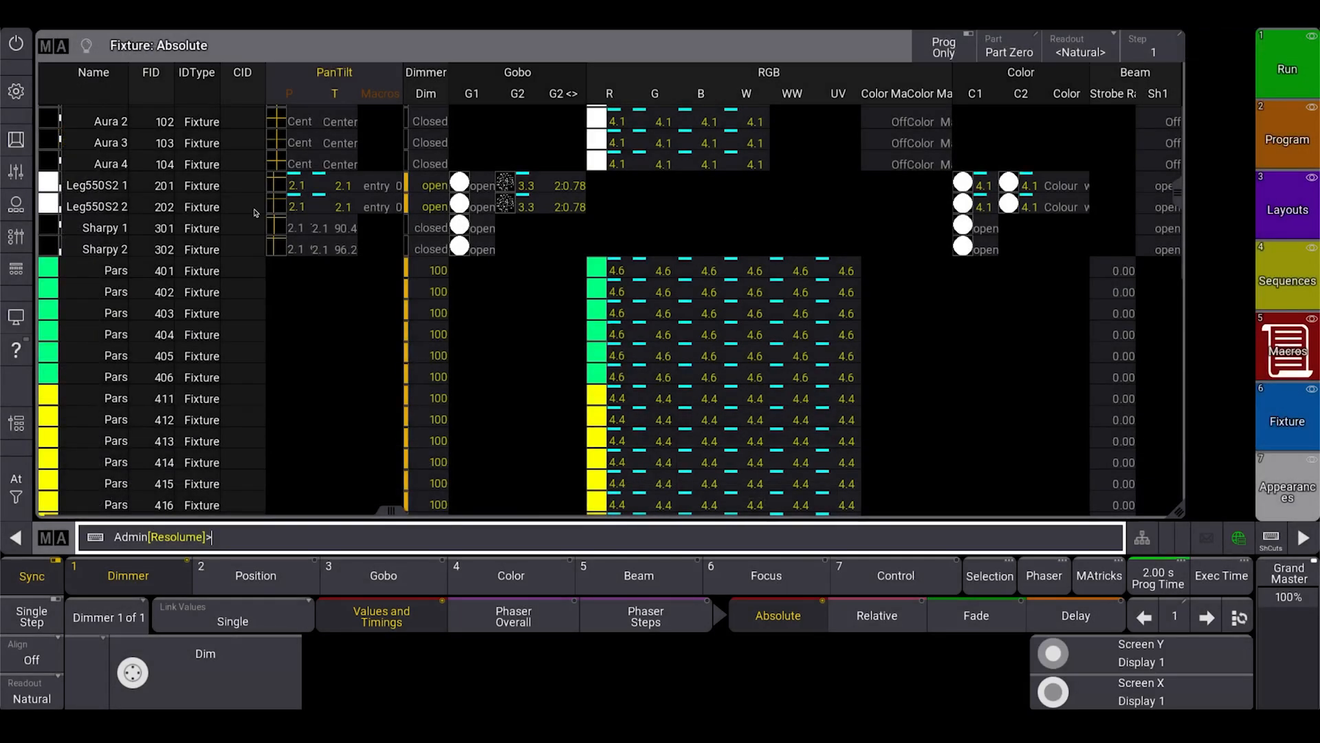
# In the cue sheet of the Top Pars Hit sequence, set Cue 1's Snap Delay to 5 seconds.
pyautogui.click(16, 91)
pyautogui.click(1231, 288)
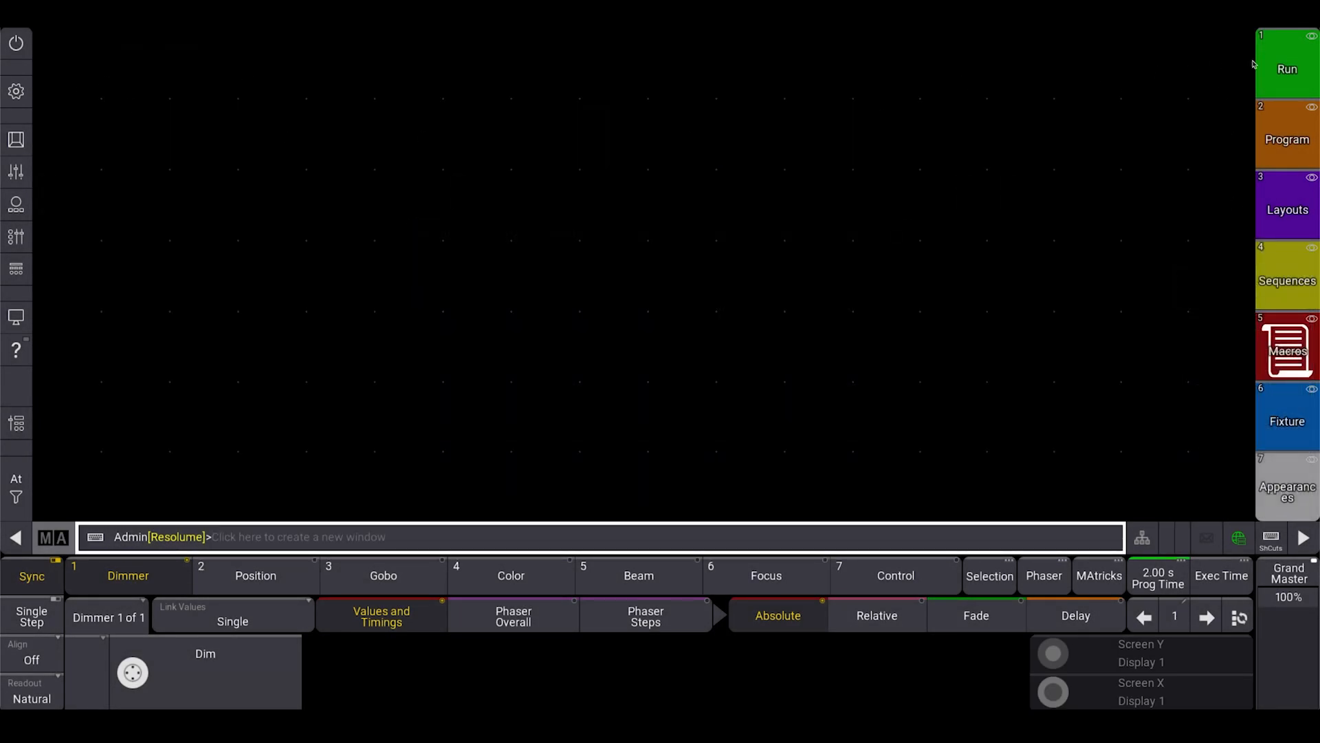
pyautogui.click(1272, 69)
pyautogui.moveTo(1022, 151); pyautogui.dragTo(612, 152)
pyautogui.rightClick(760, 145)
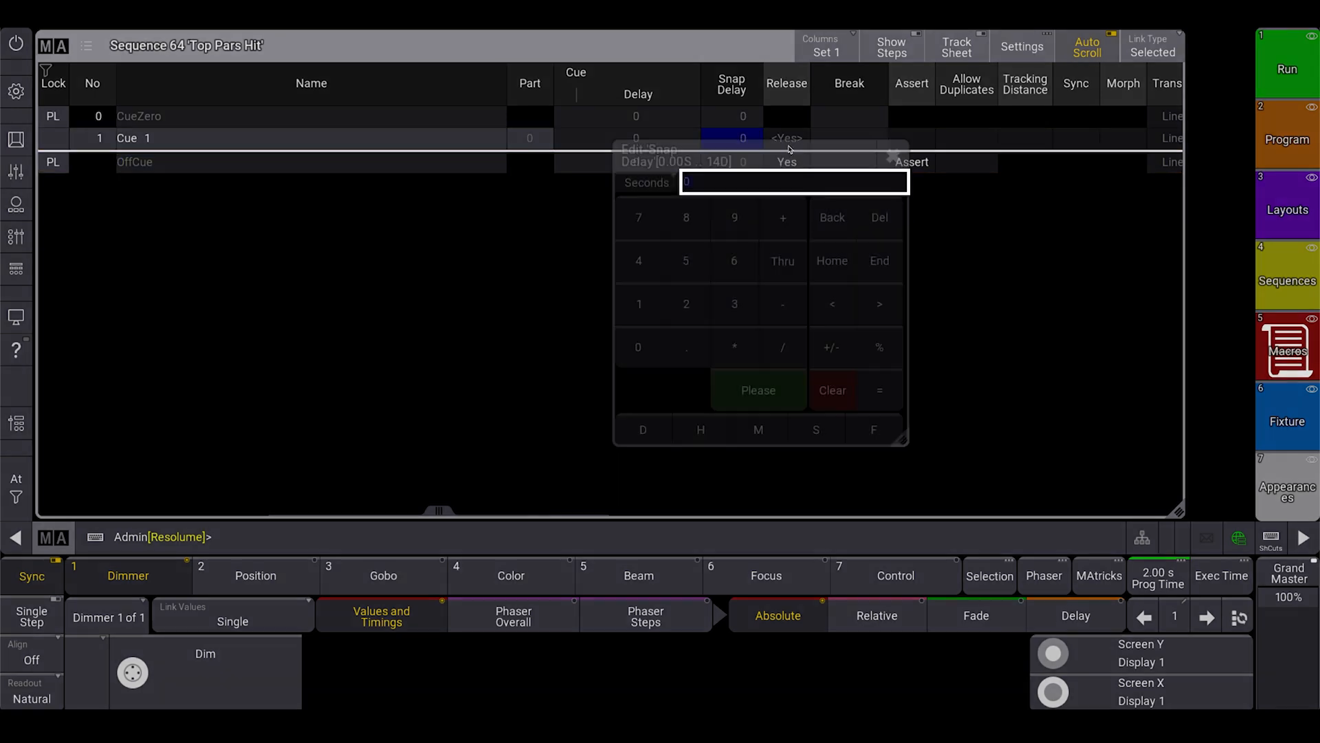
pyautogui.write('5')
pyautogui.press('Return')
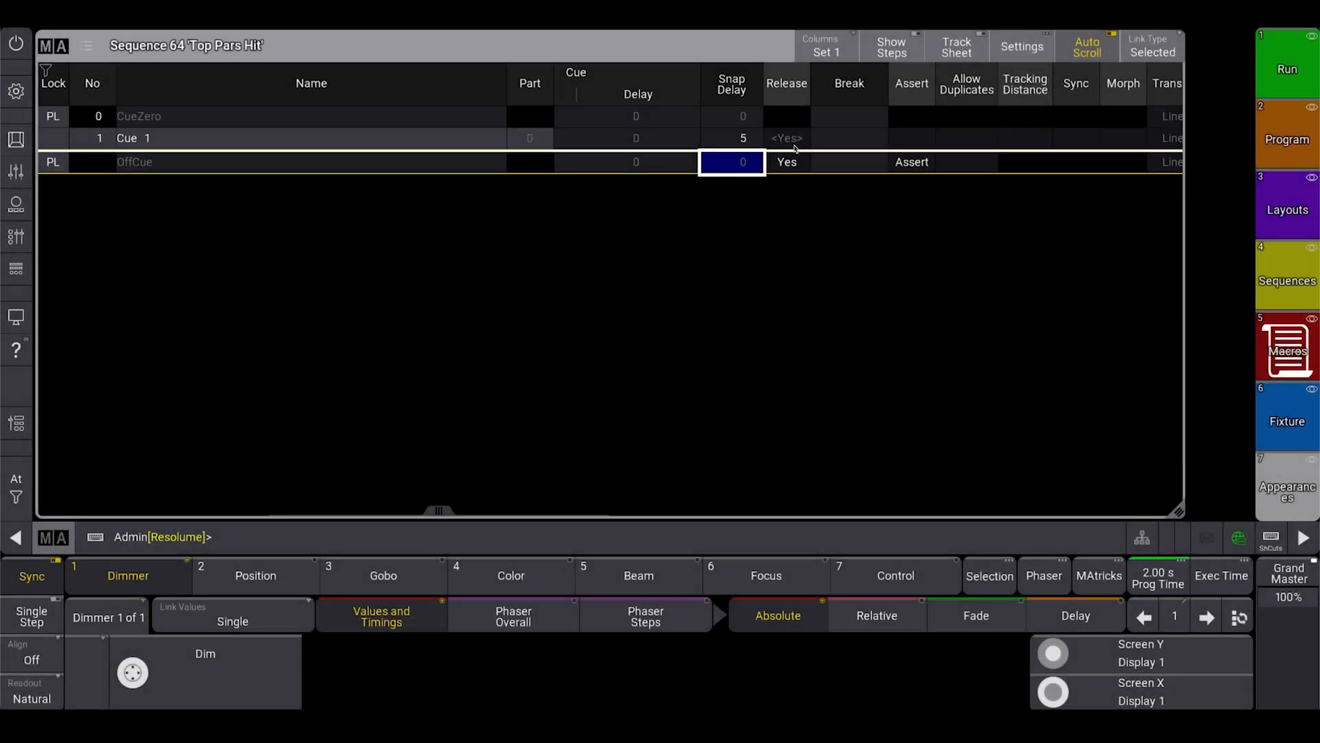